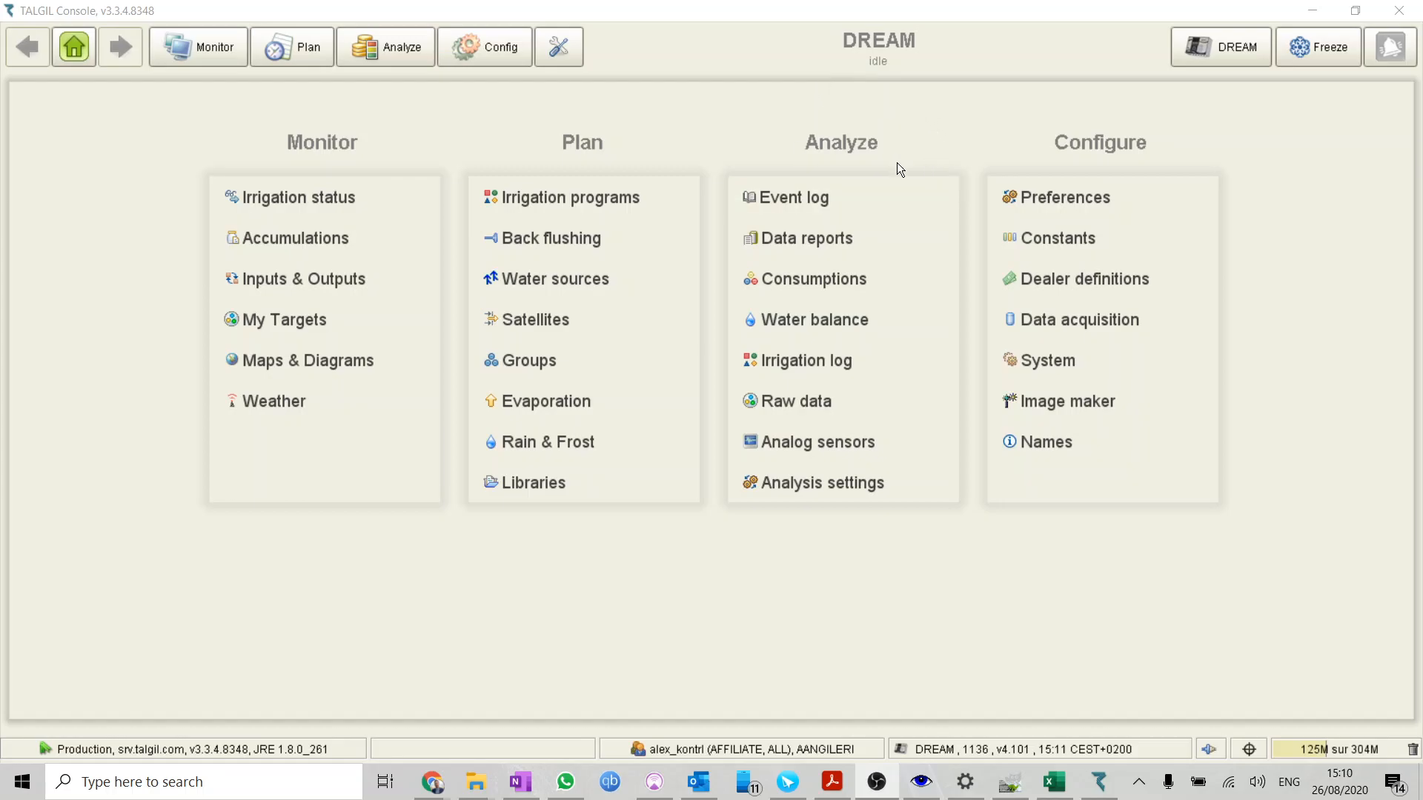
# Add a new data report named "Consumption Daily - Orchard 2"
pyautogui.click(860, 234)
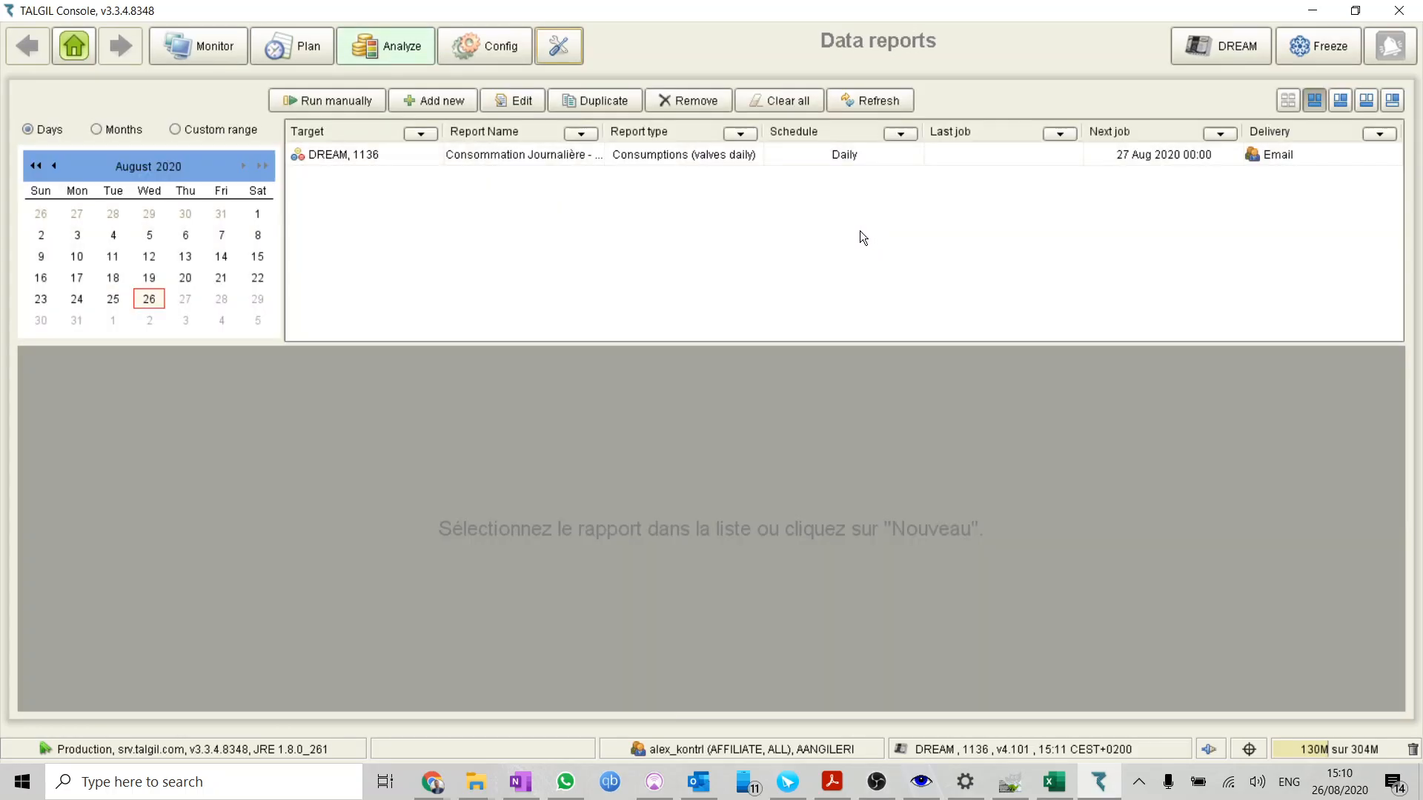
pyautogui.click(425, 103)
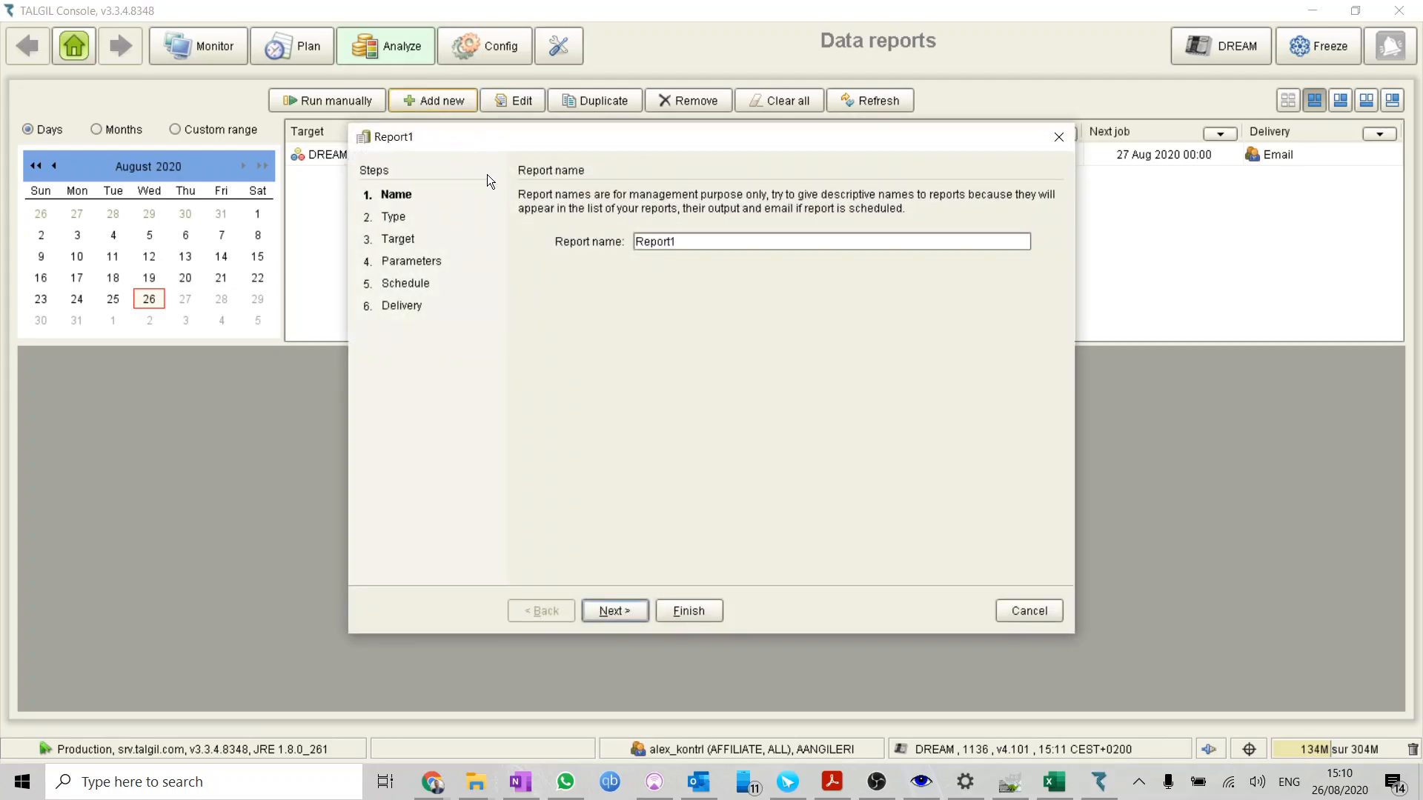
pyautogui.click(705, 243)
pyautogui.write('Consumption Daily - ')
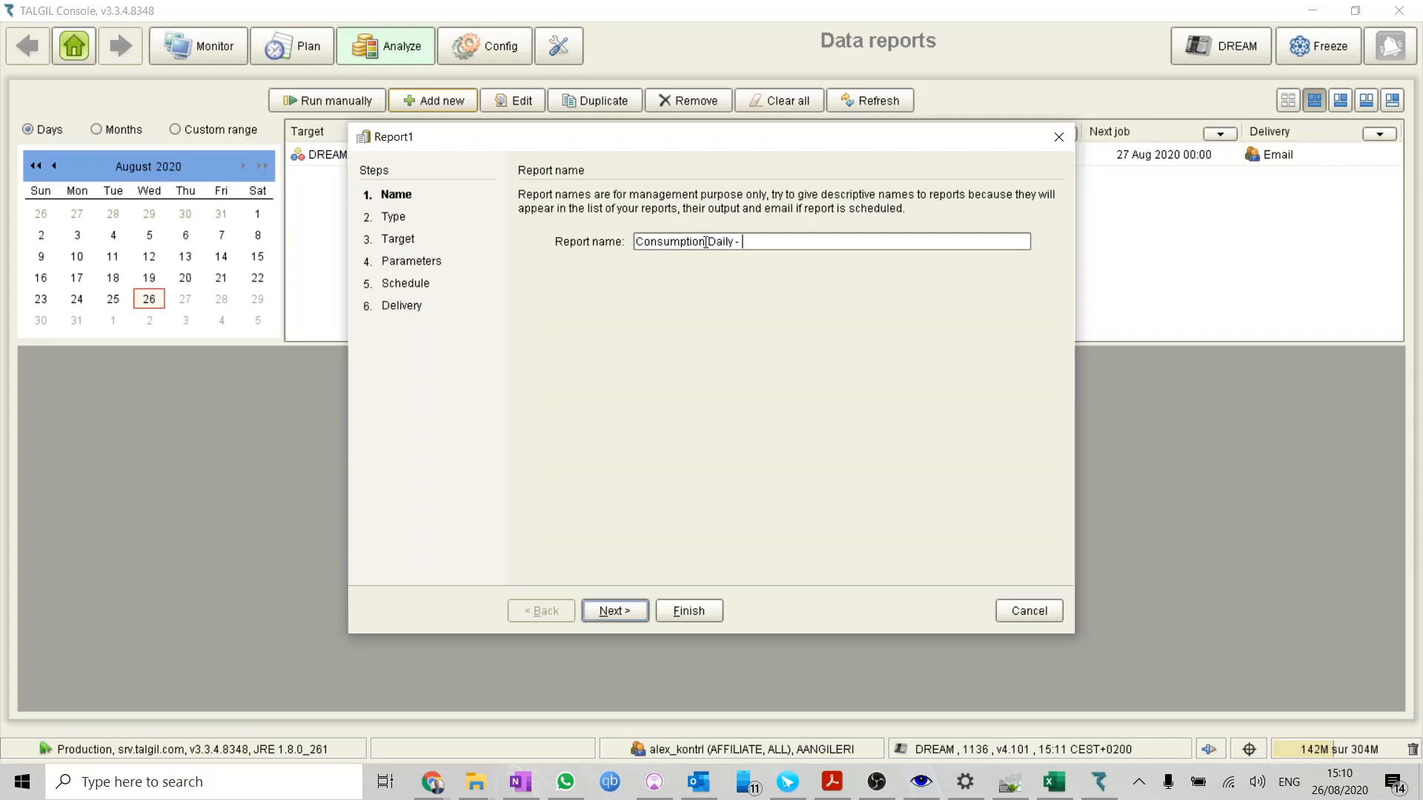
pyautogui.write('Orchard 2')
pyautogui.moveTo(794, 244); pyautogui.dragTo(751, 246)
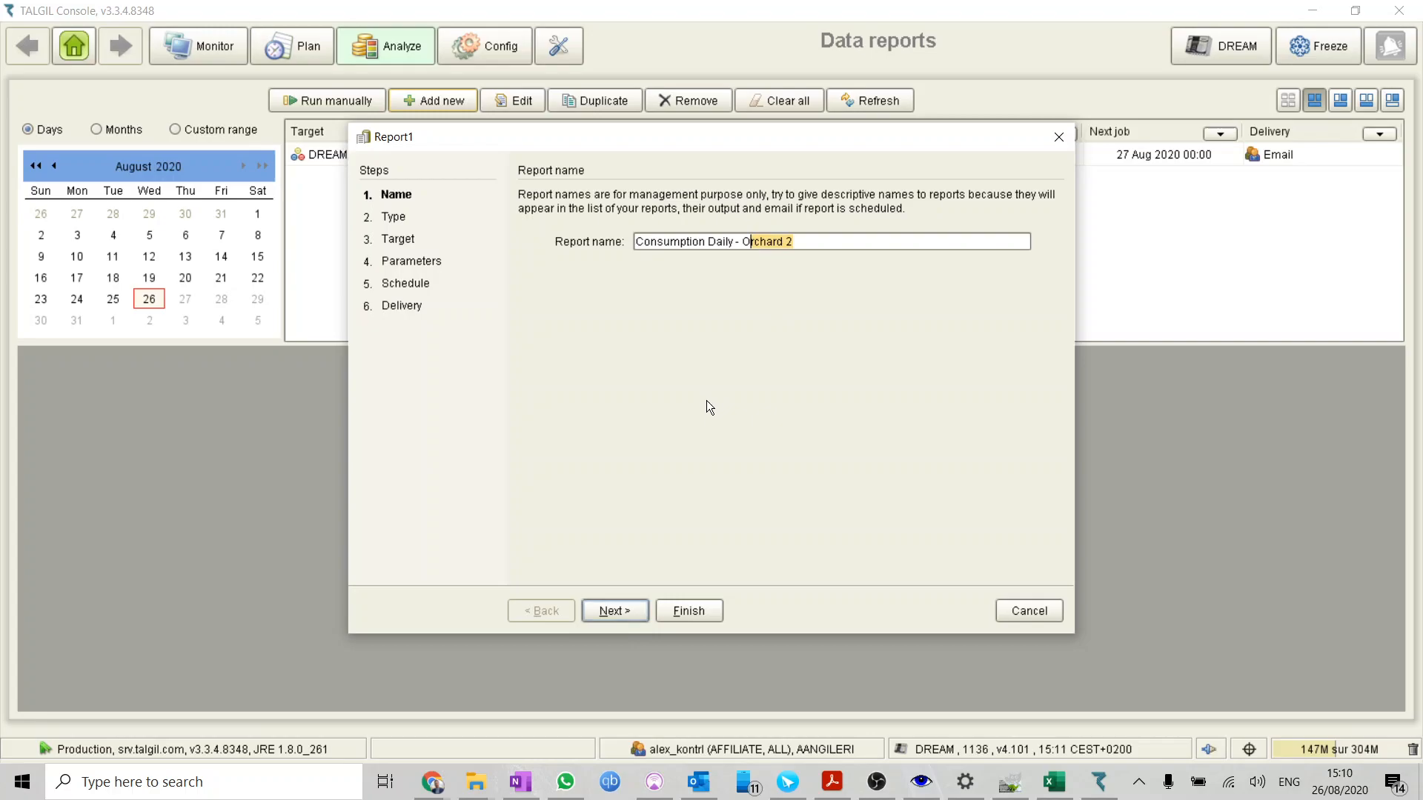
pyautogui.click(636, 614)
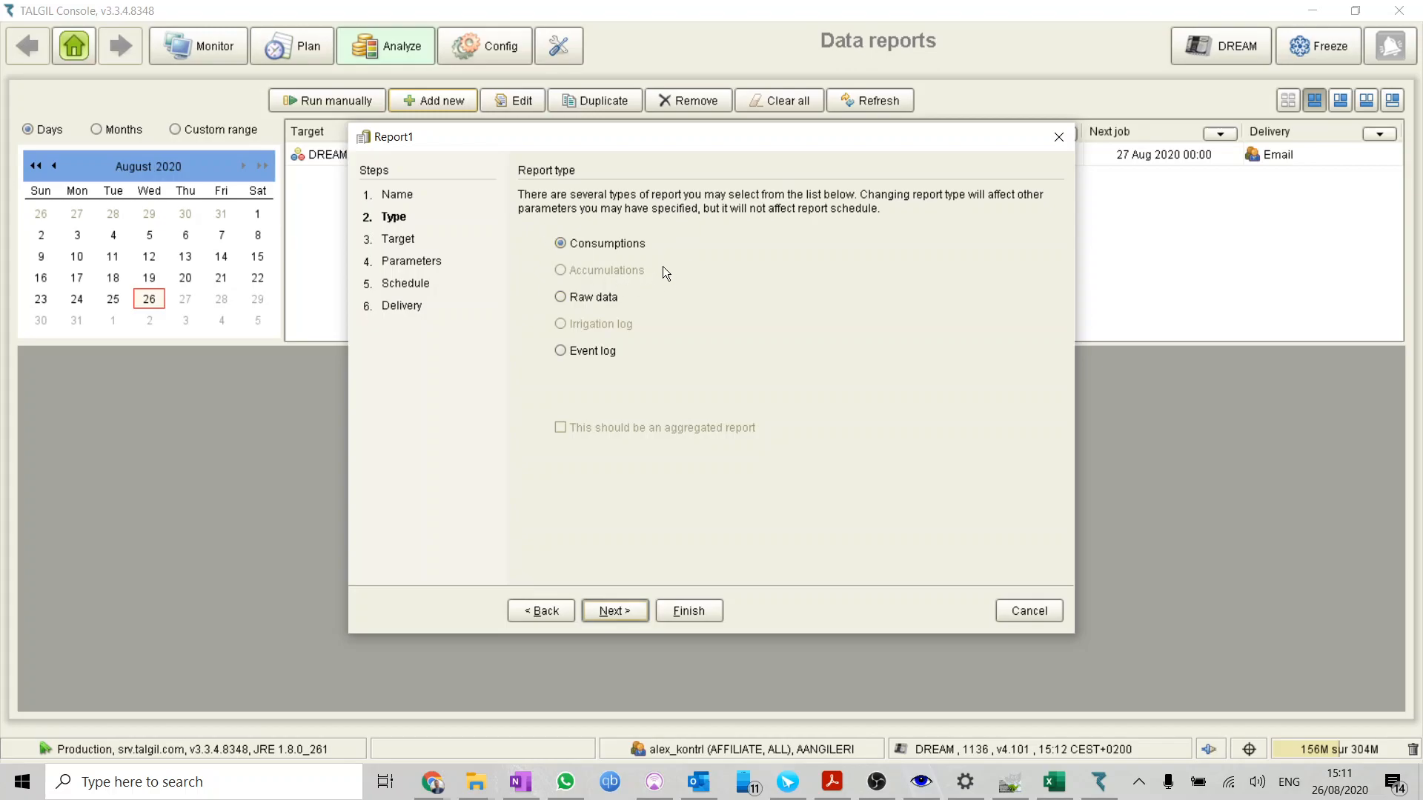
# Keep Consumptions as the report type and choose DREAM, 1136 as the target controller
pyautogui.click(616, 612)
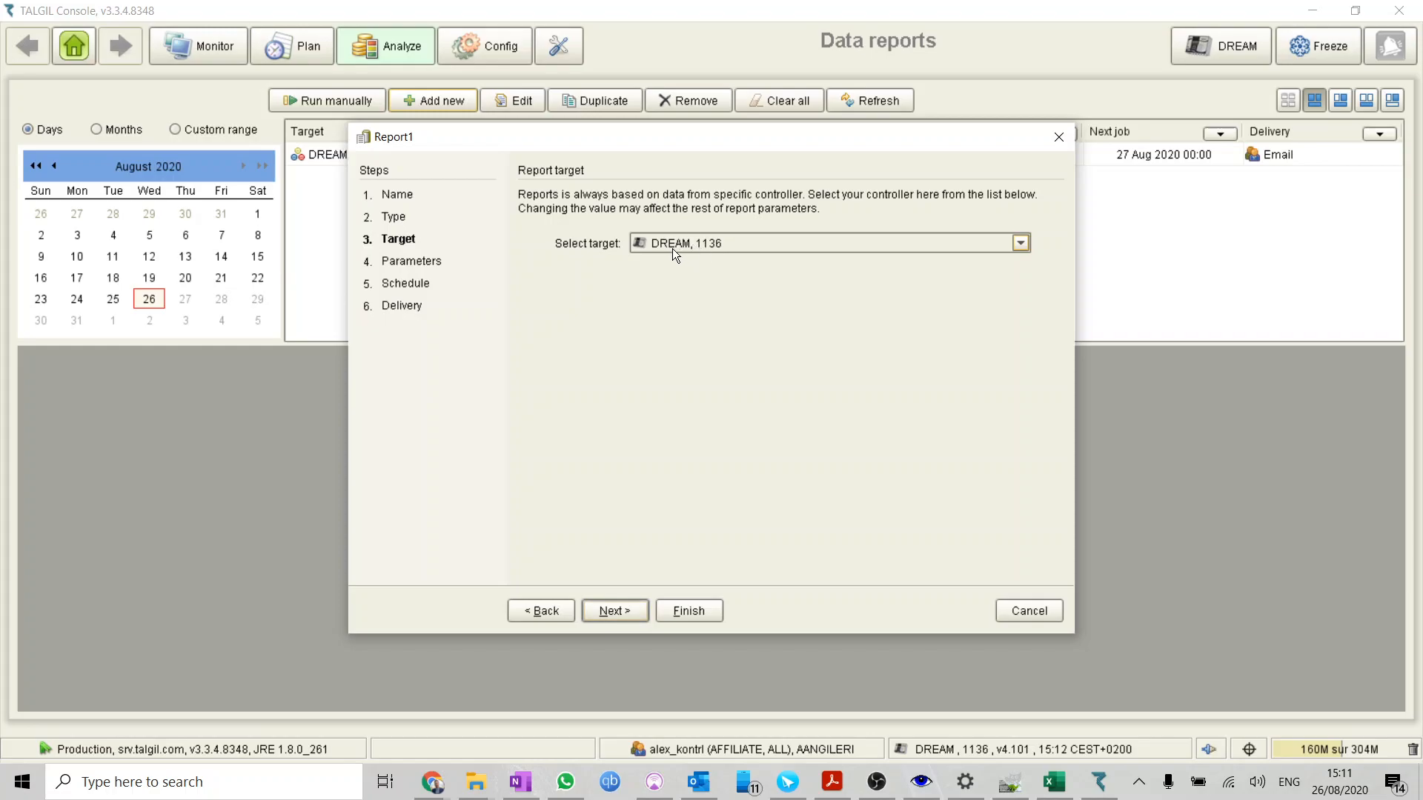
pyautogui.click(715, 247)
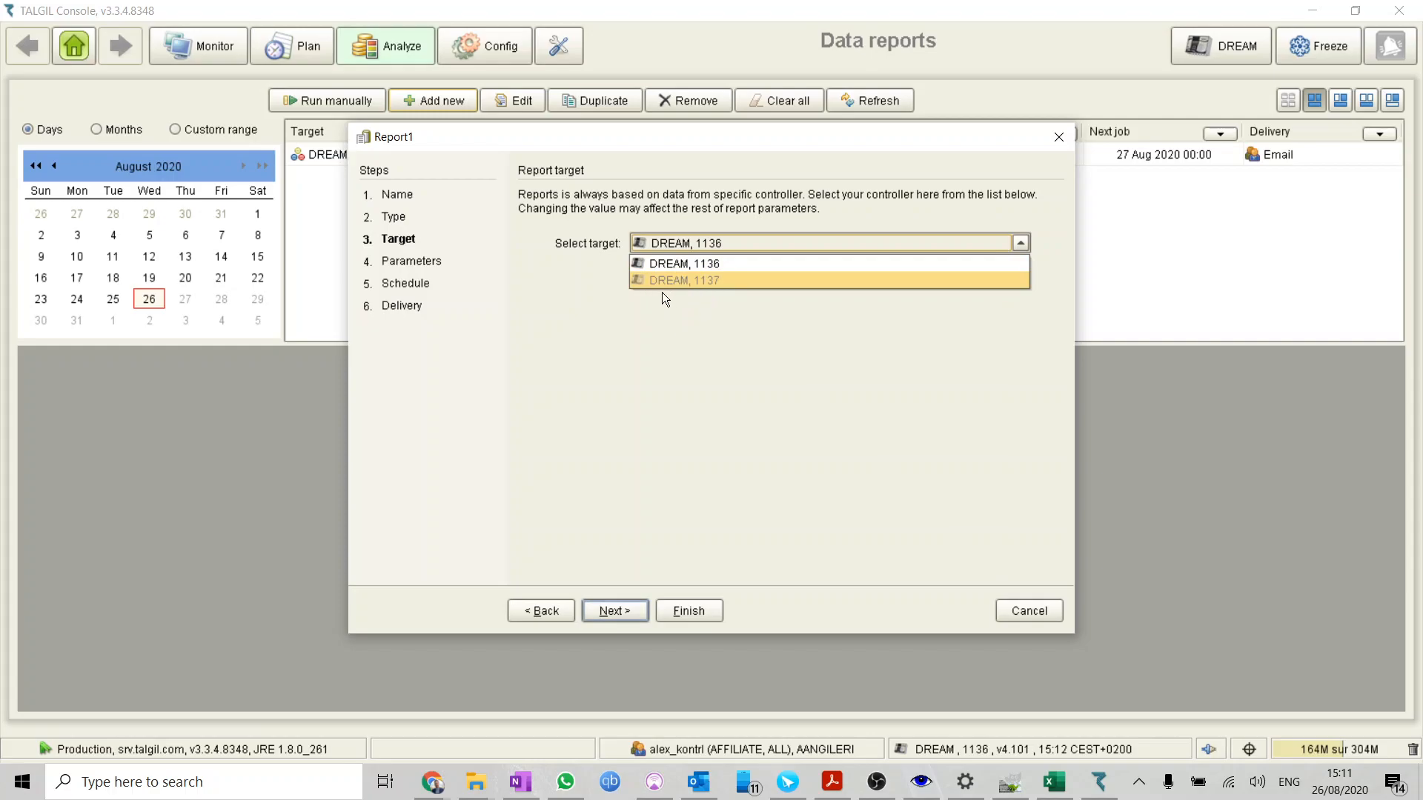
pyautogui.click(709, 267)
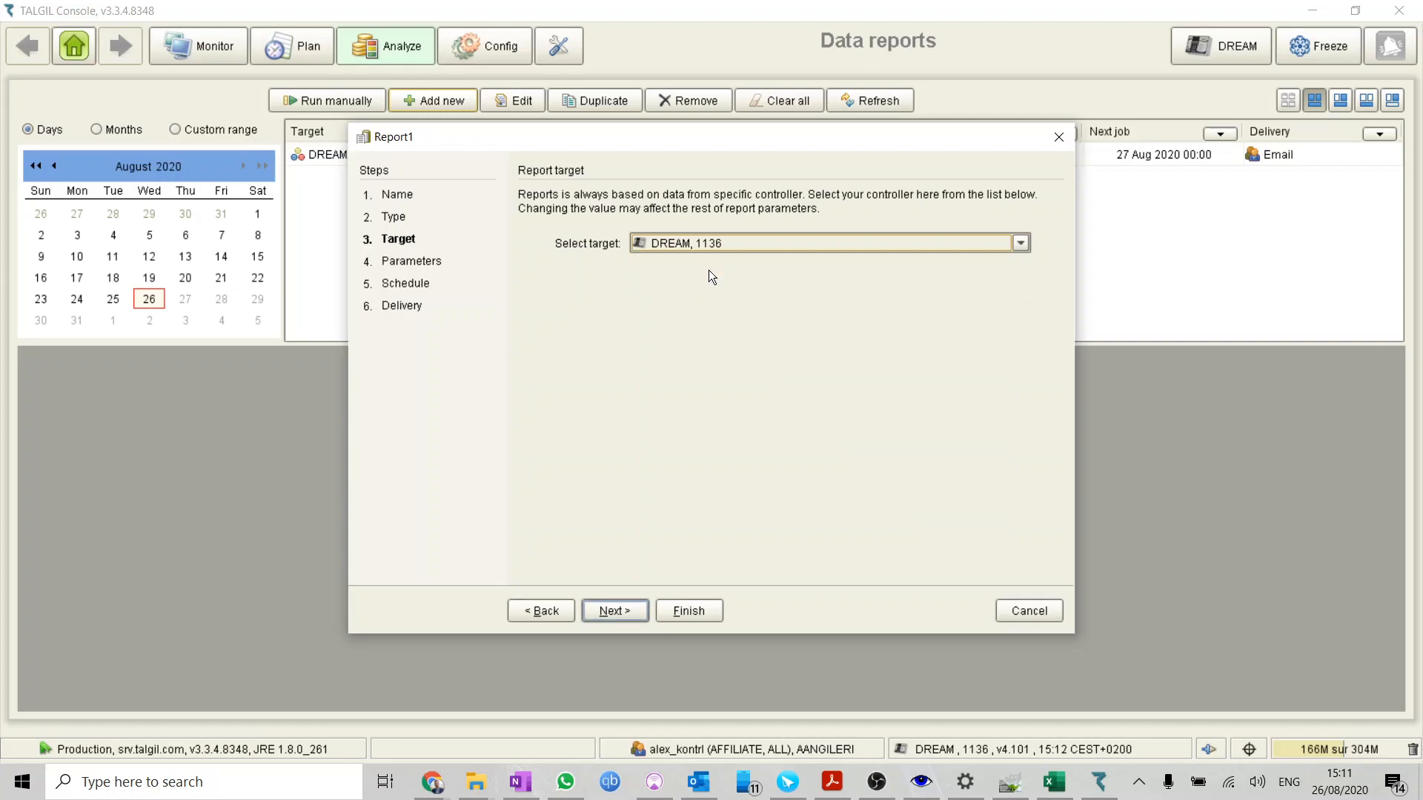
pyautogui.click(636, 609)
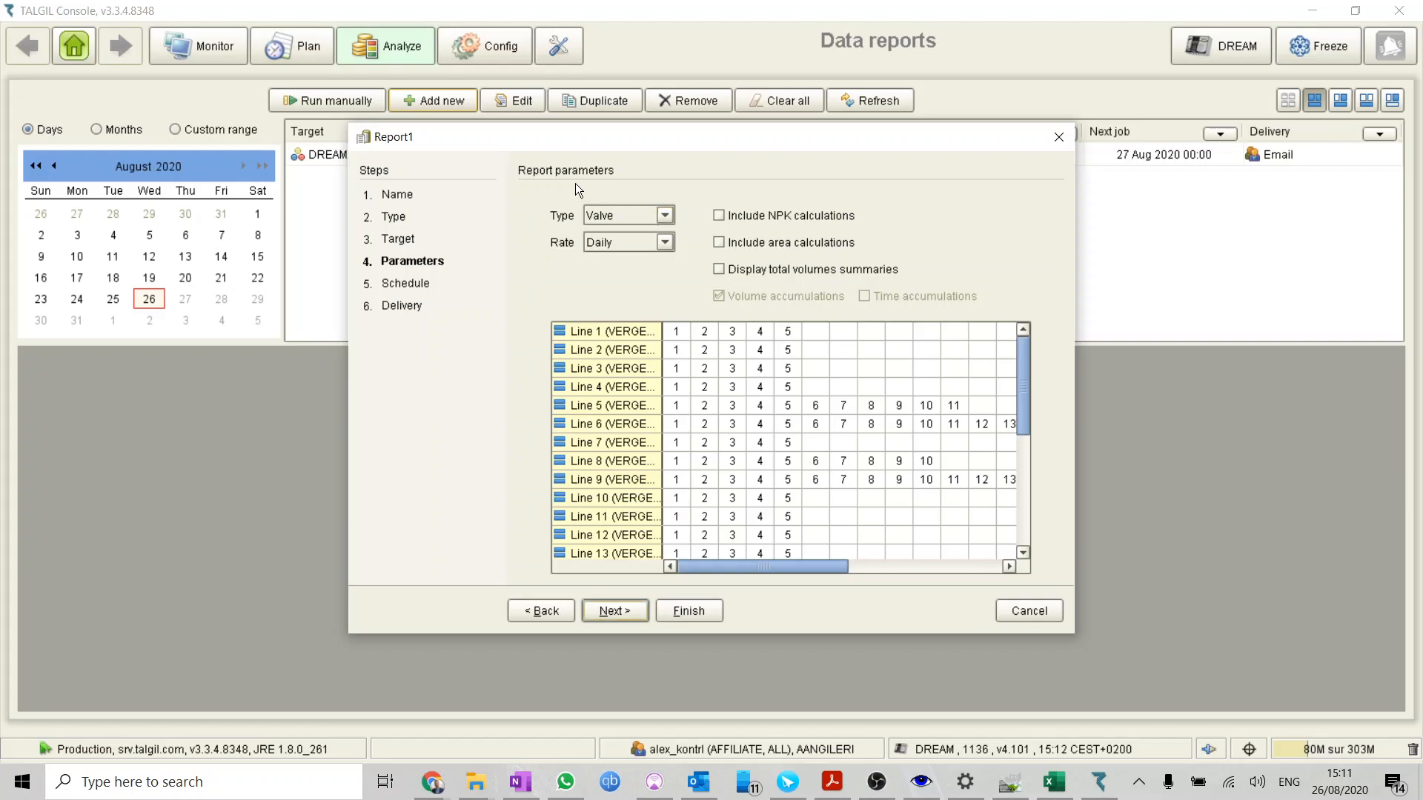
# Keep the consumption report's type parameter on Valve and choose the Daily rate
pyautogui.click(666, 216)
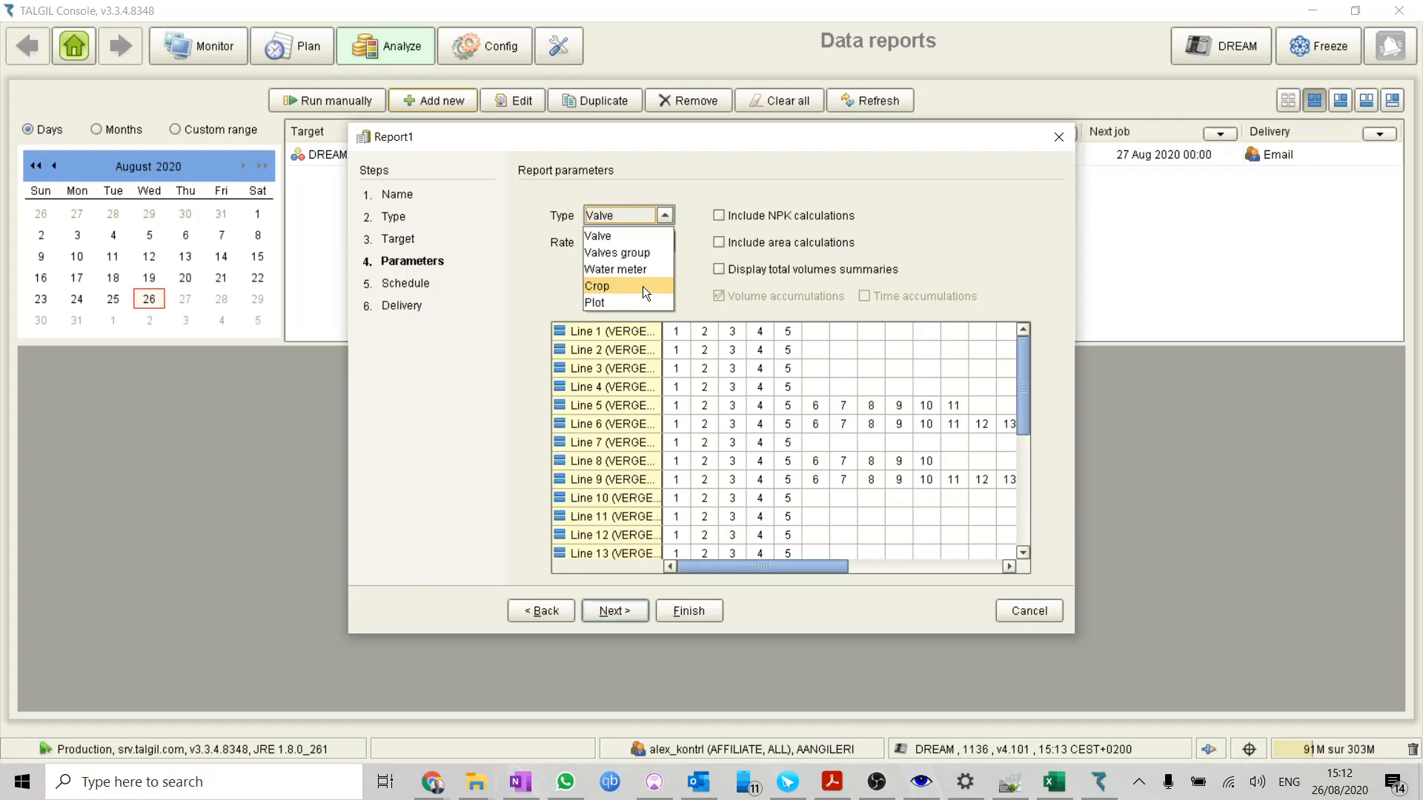
pyautogui.click(726, 184)
pyautogui.click(672, 244)
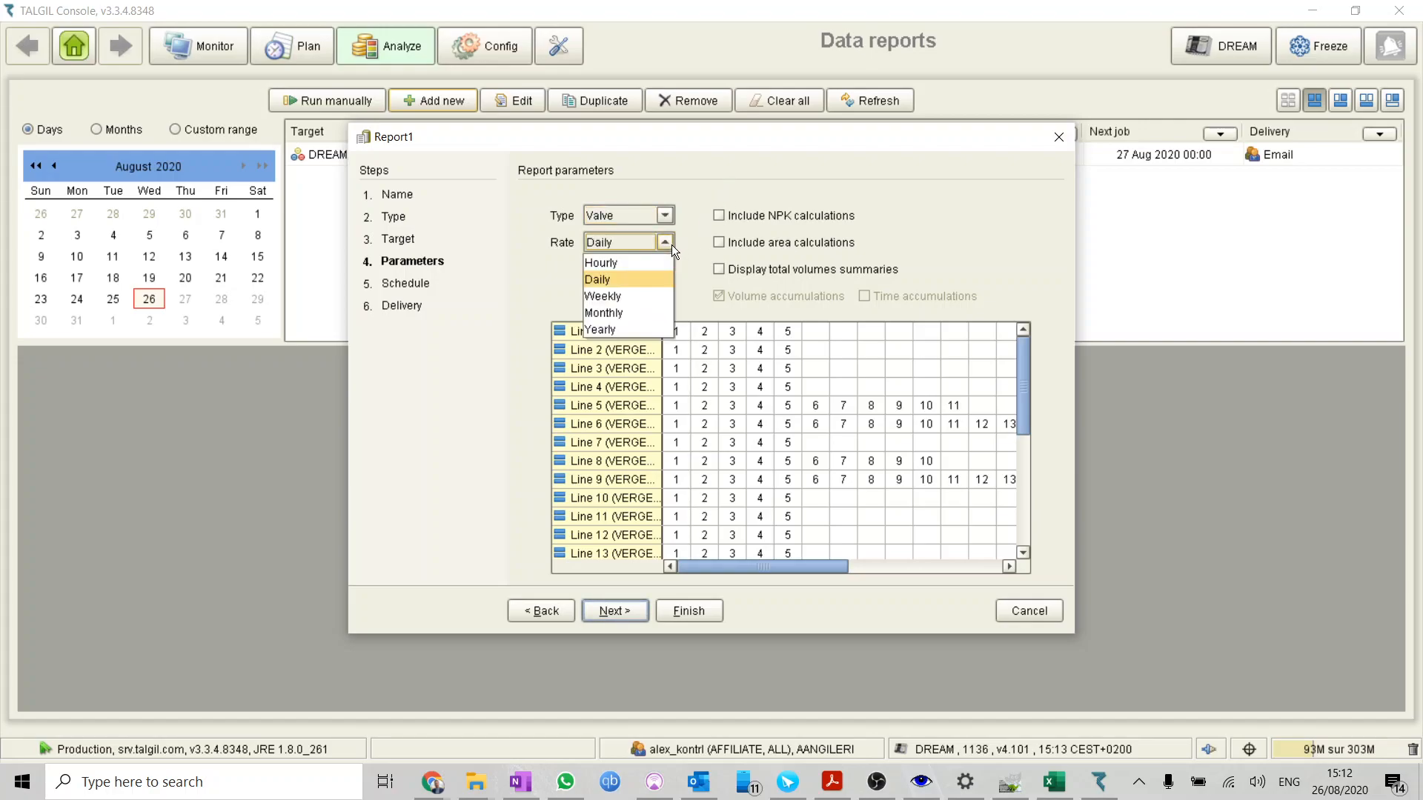
pyautogui.click(650, 288)
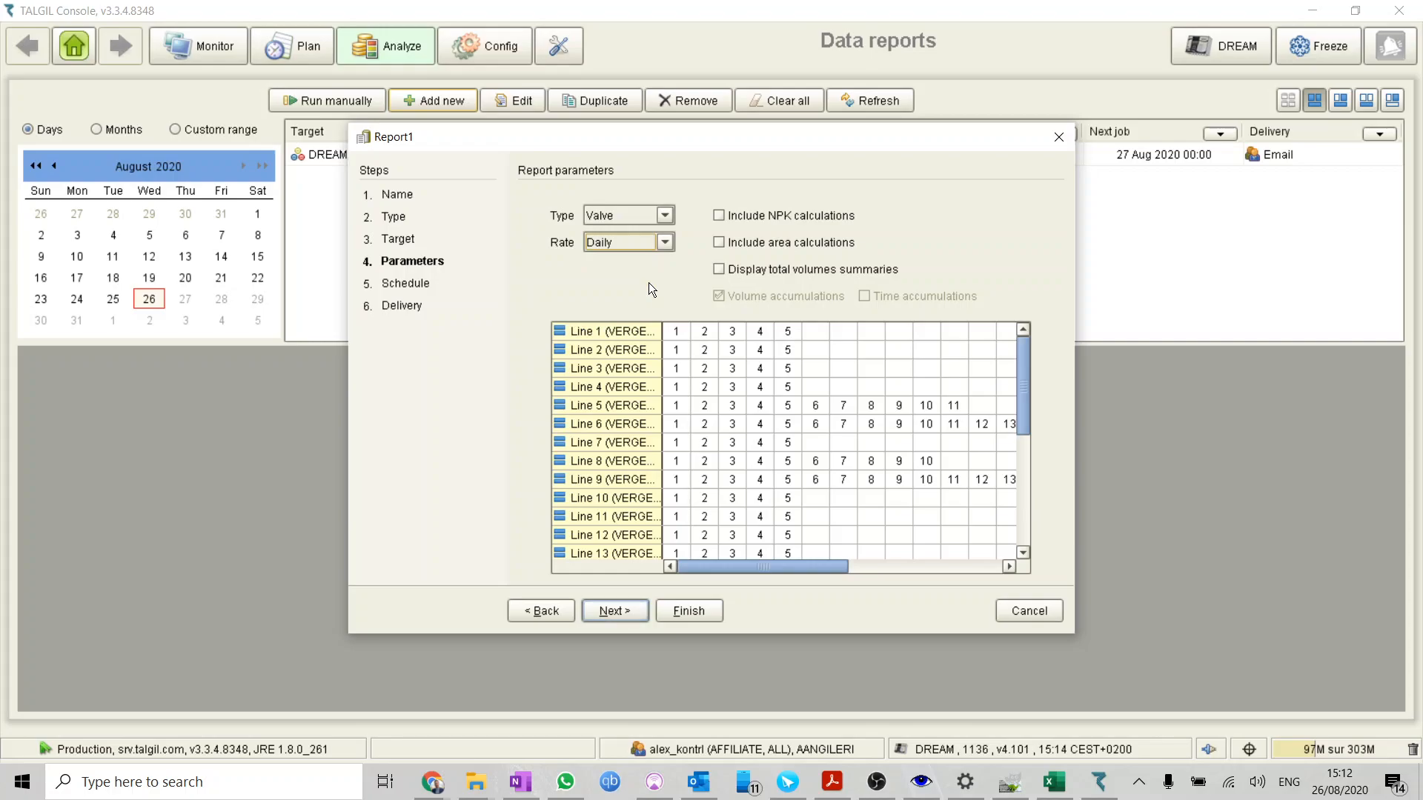
# Include area calculations and total volumes summaries in the report, and select valves 1 to 5 of Line 2
pyautogui.click(758, 243)
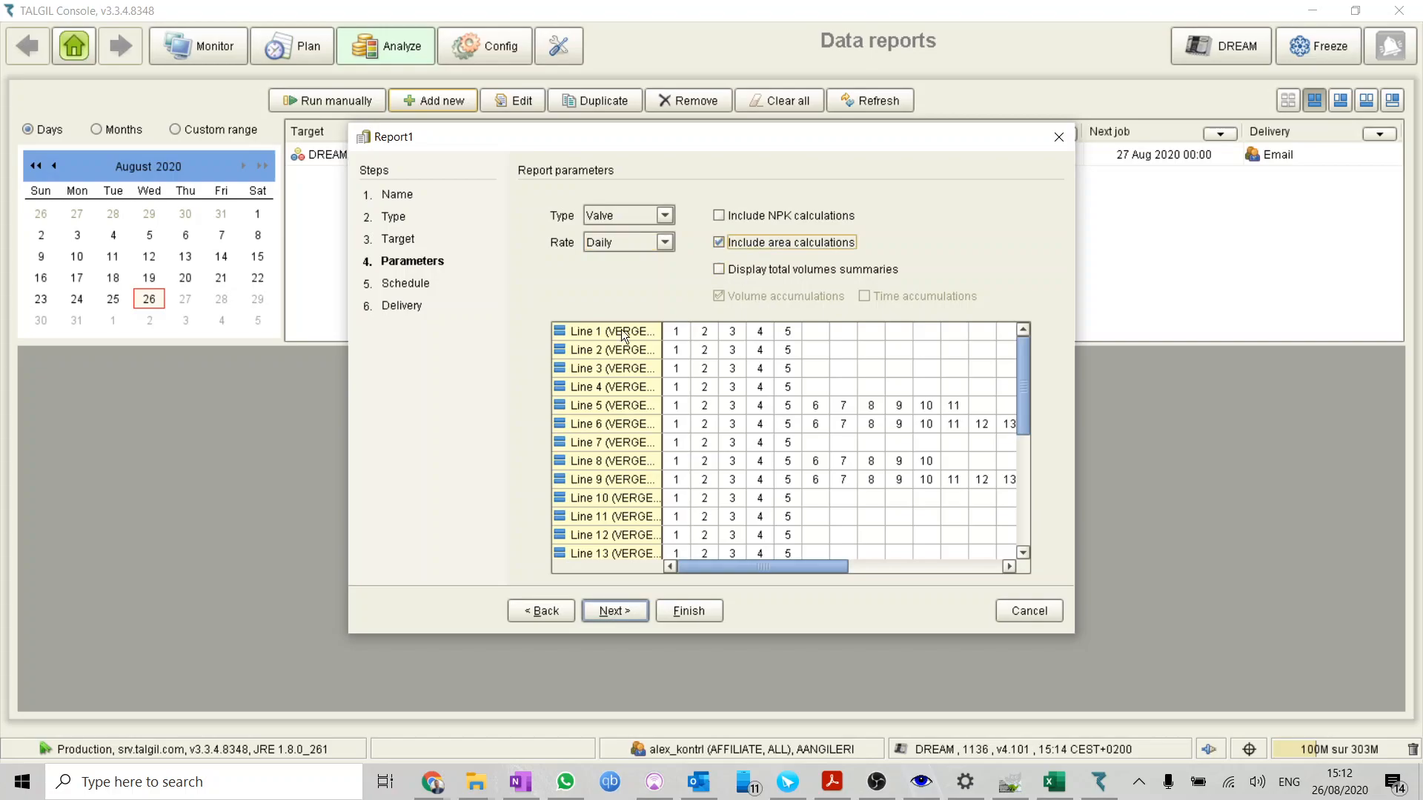
pyautogui.click(732, 269)
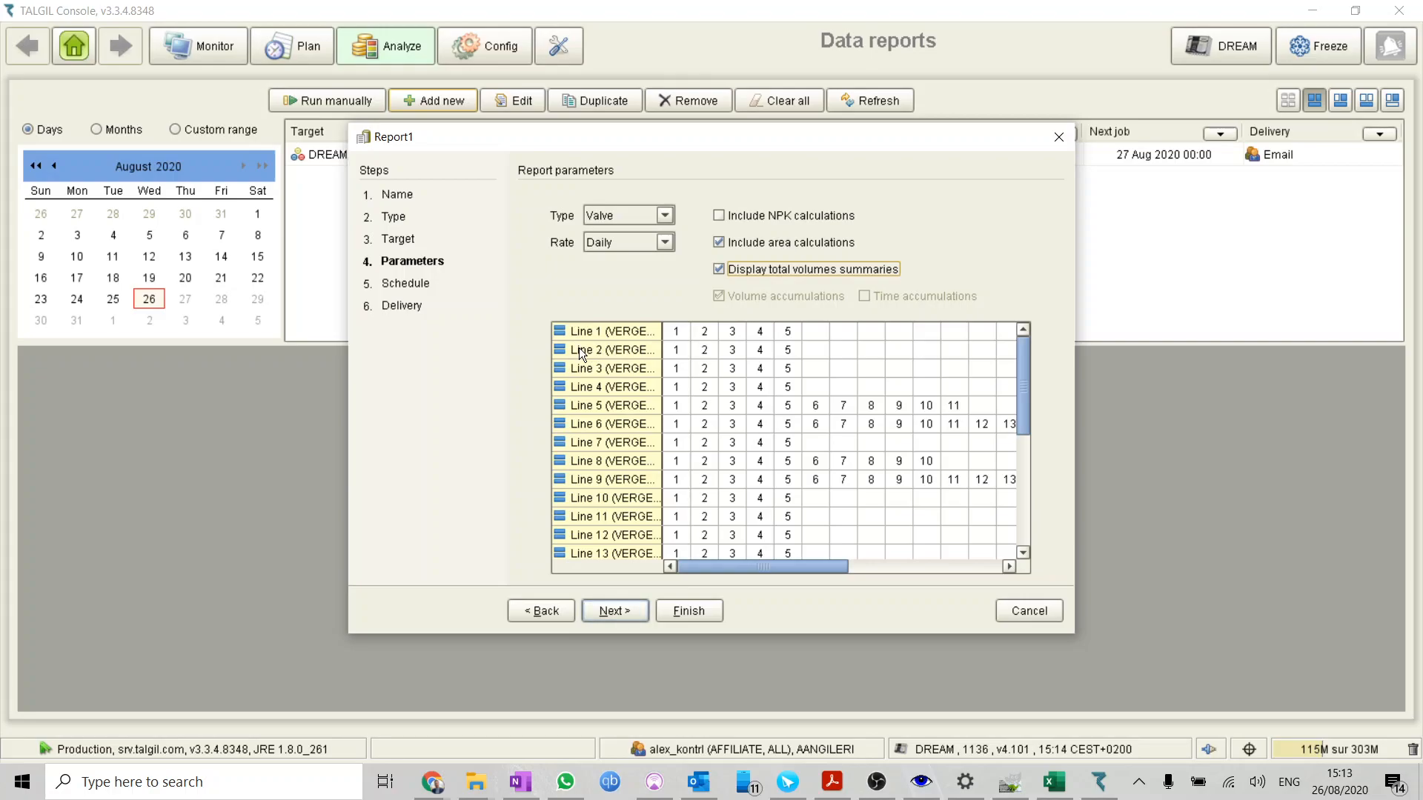
pyautogui.moveTo(672, 351); pyautogui.dragTo(790, 356)
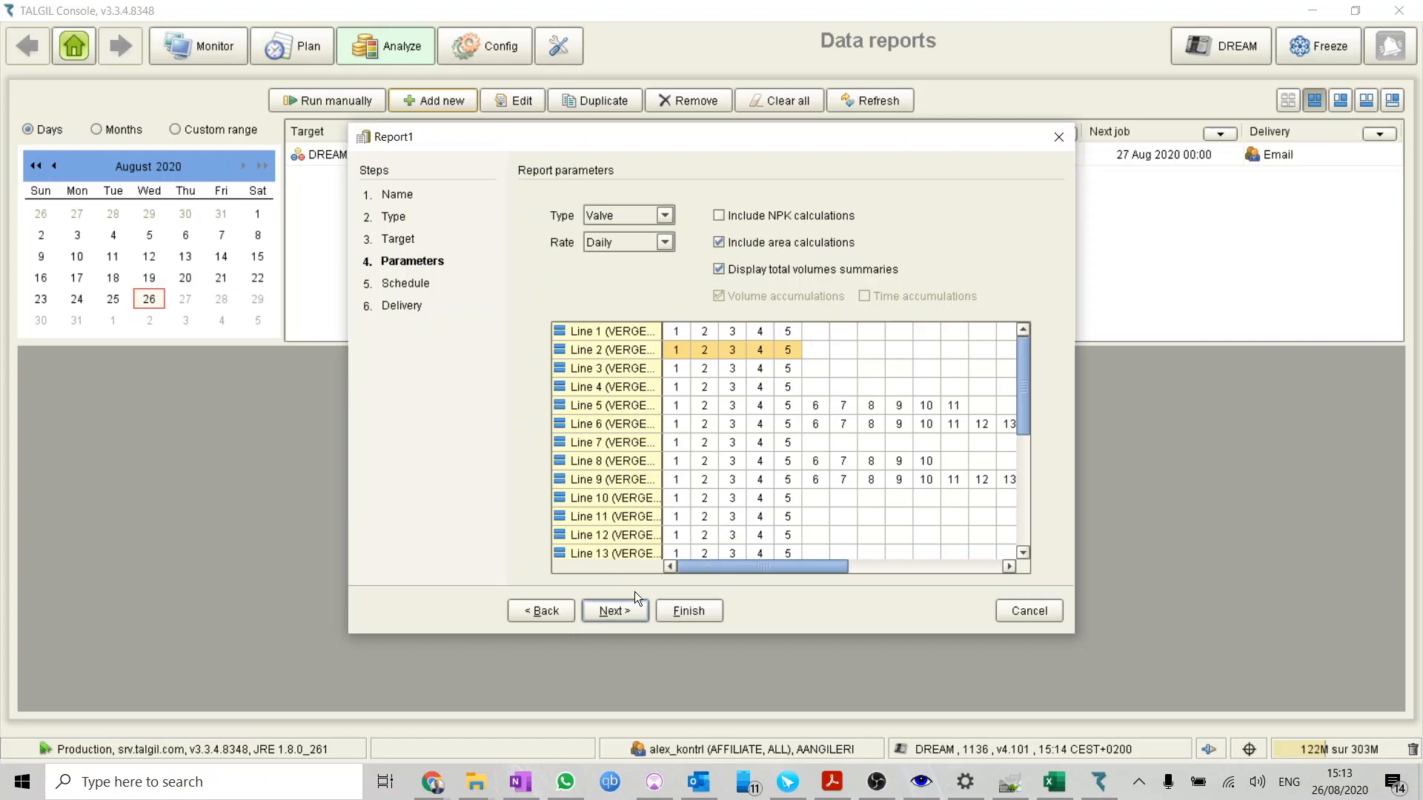
pyautogui.click(633, 611)
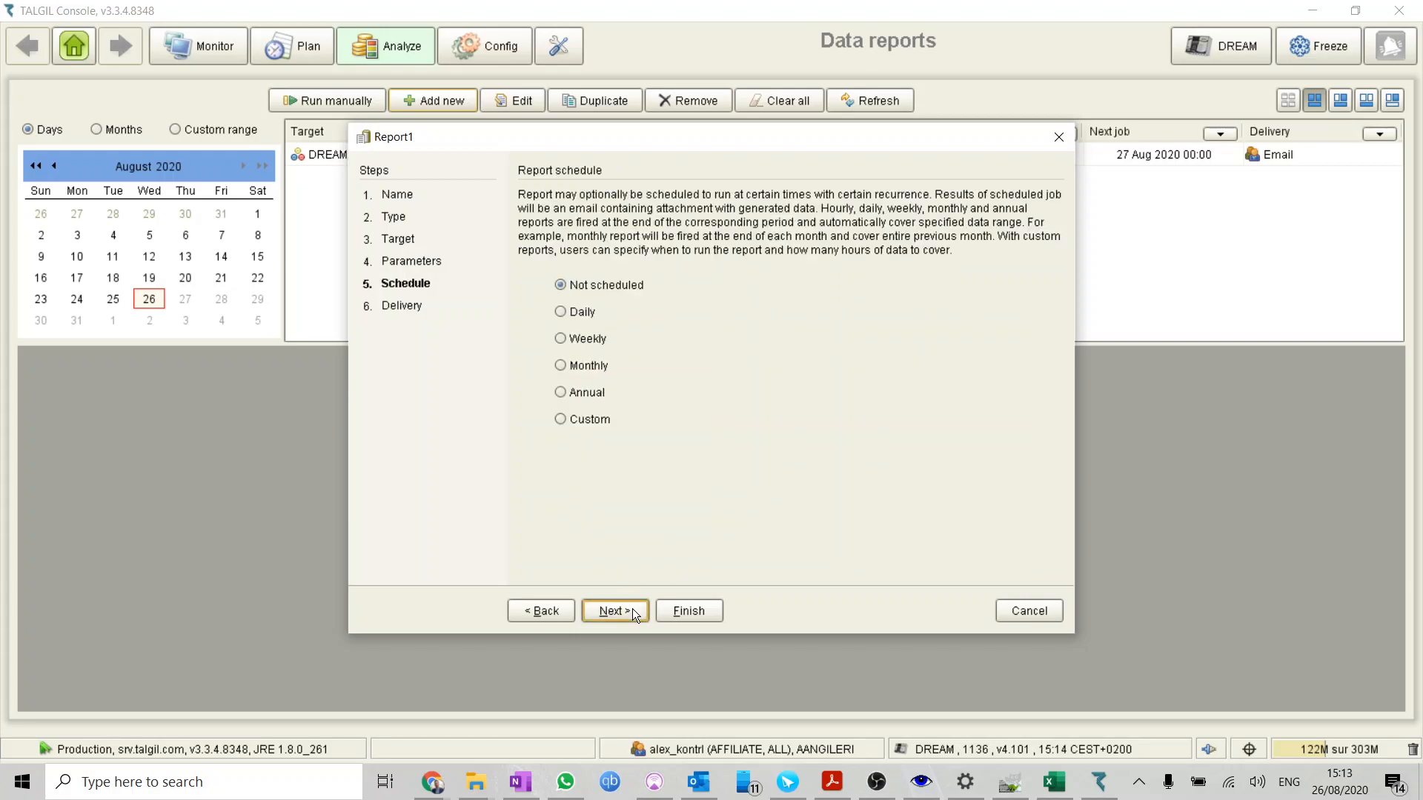
# Schedule the report to run daily
pyautogui.click(587, 312)
pyautogui.click(601, 345)
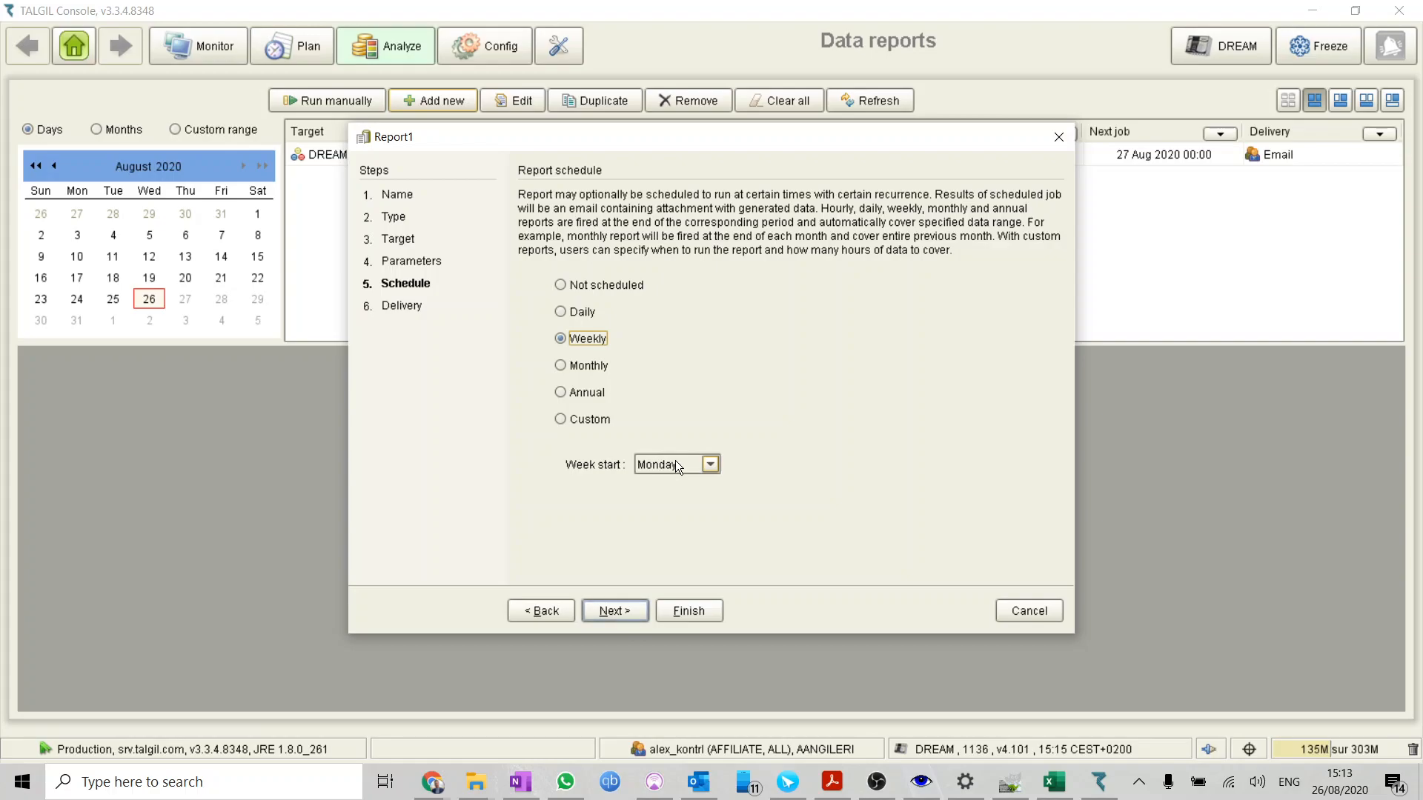
pyautogui.click(593, 314)
pyautogui.click(619, 611)
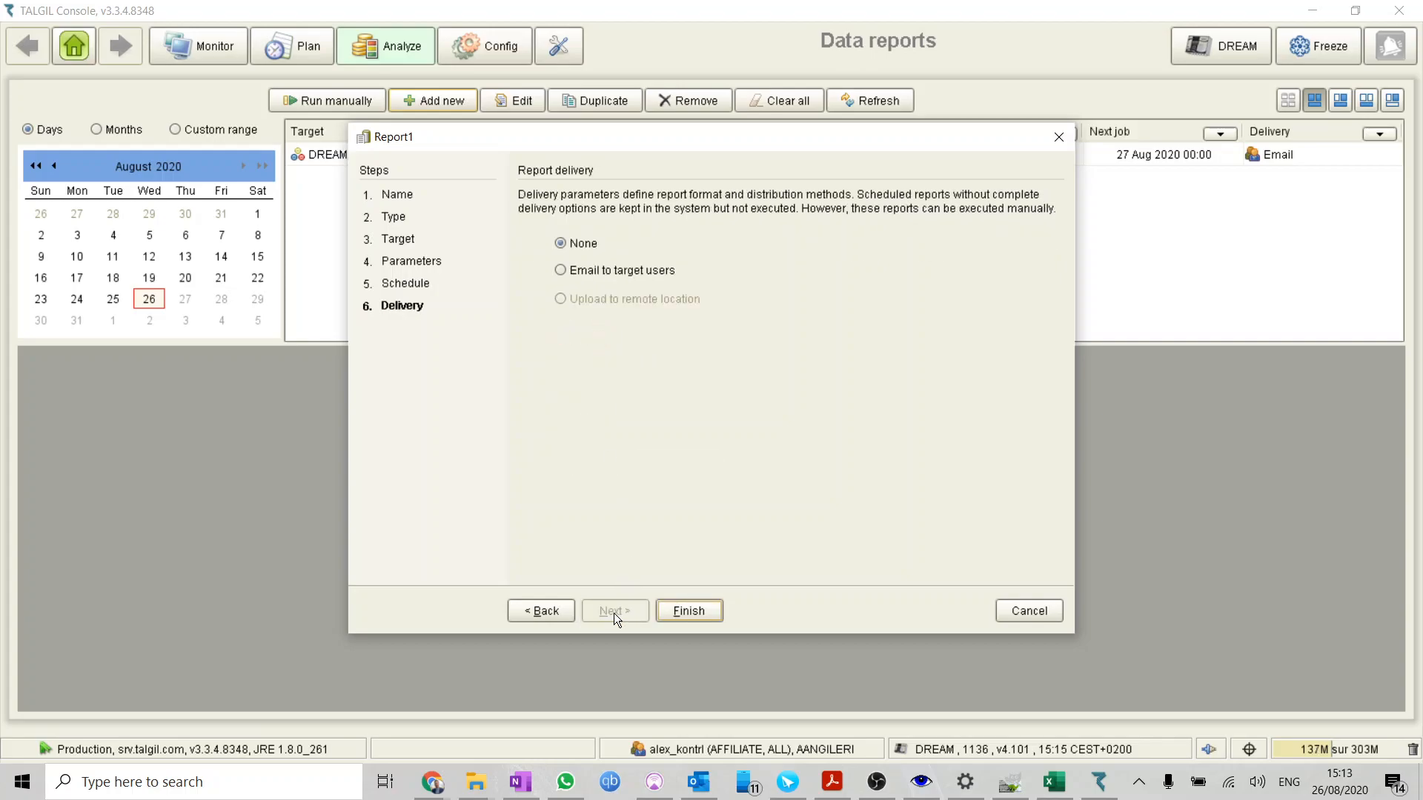
# Deliver the report by email to the listed user with subject "Consumption Report - Daily - Orchard 2" and finish creating it
pyautogui.click(580, 273)
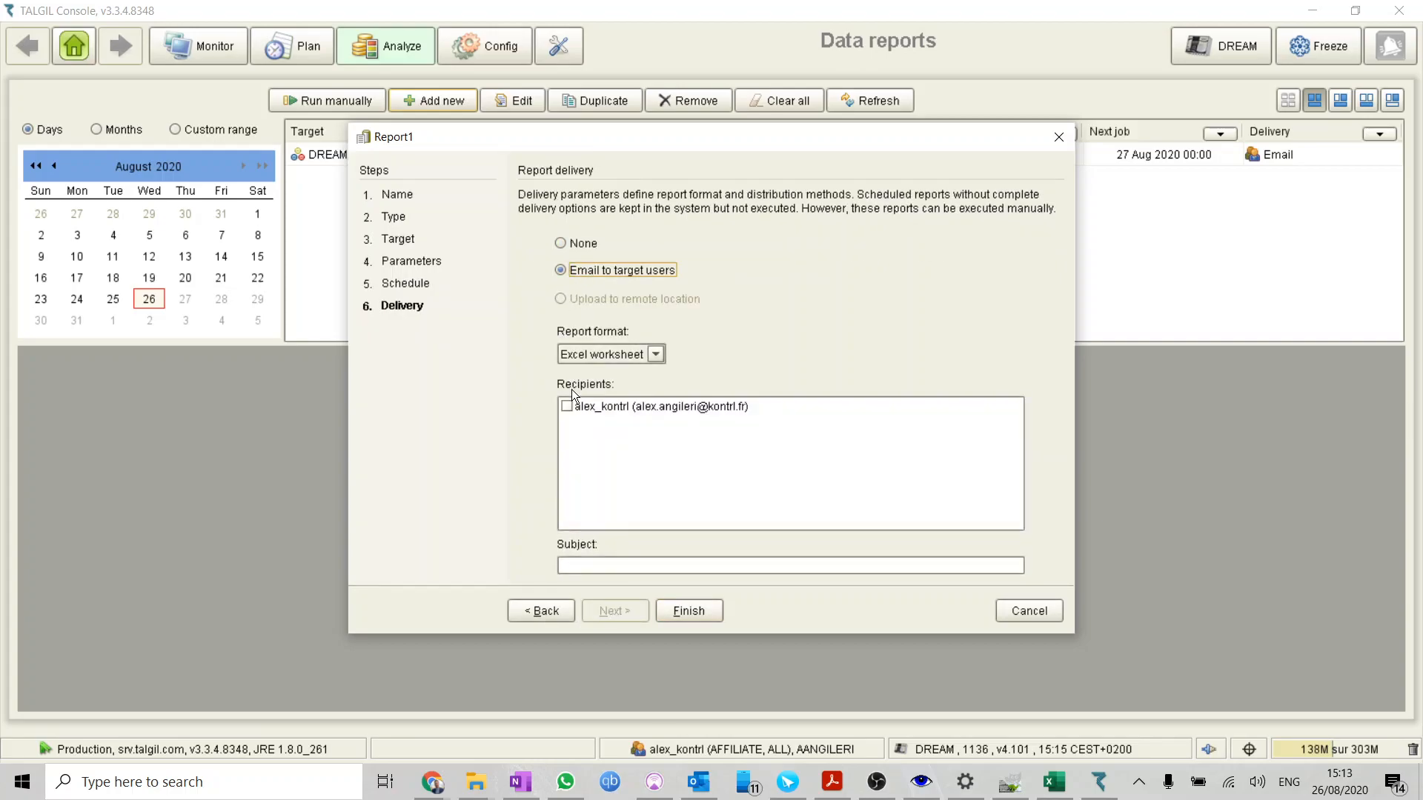
pyautogui.click(567, 406)
pyautogui.write('Consumptio')
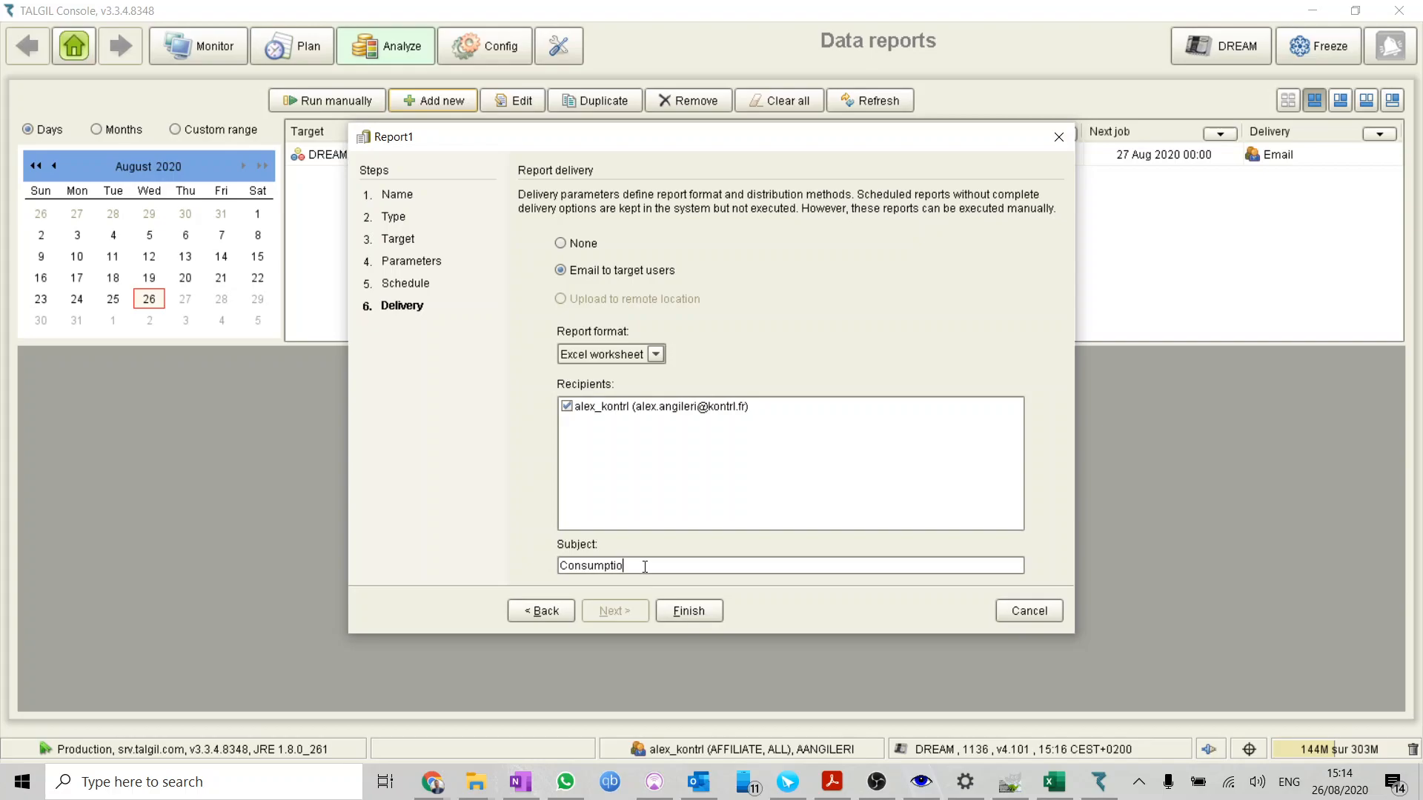
pyautogui.write('n Report - Daily - Orchard 2')
pyautogui.click(671, 612)
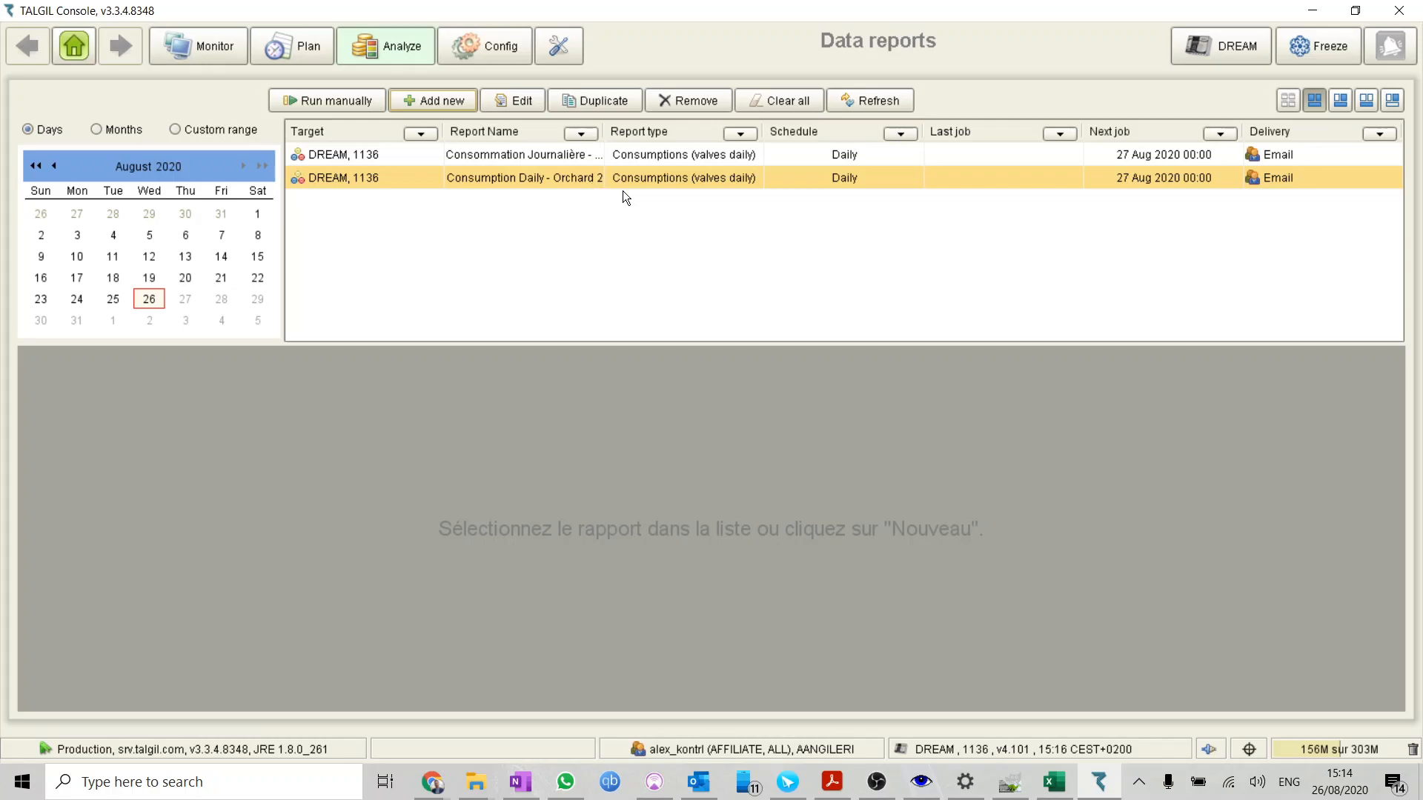
# Switch to the Consommation Journalière - Verger 2 workbook in Excel and examine the valve and date entries for Line 2
pyautogui.click(1064, 793)
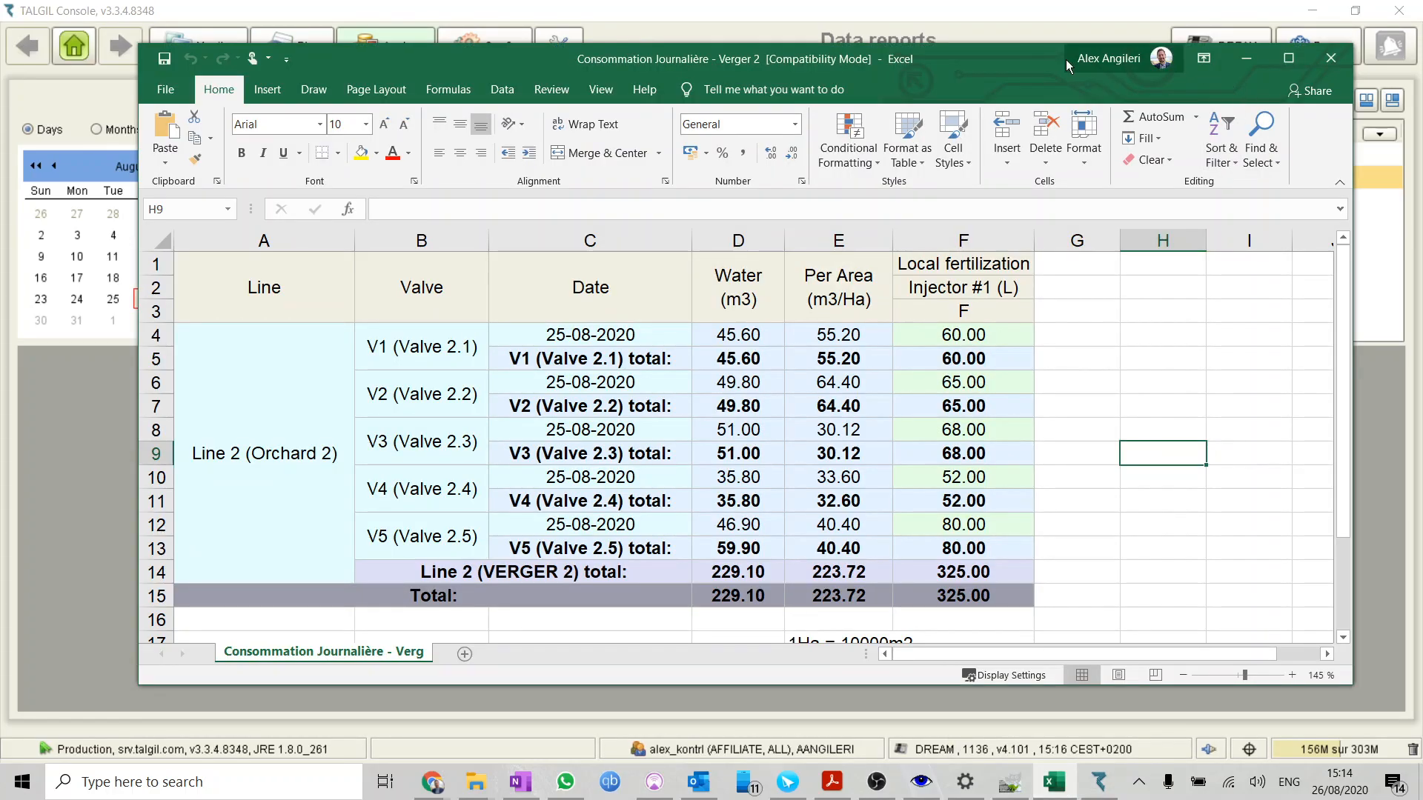
pyautogui.moveTo(1060, 62); pyautogui.dragTo(1057, 51)
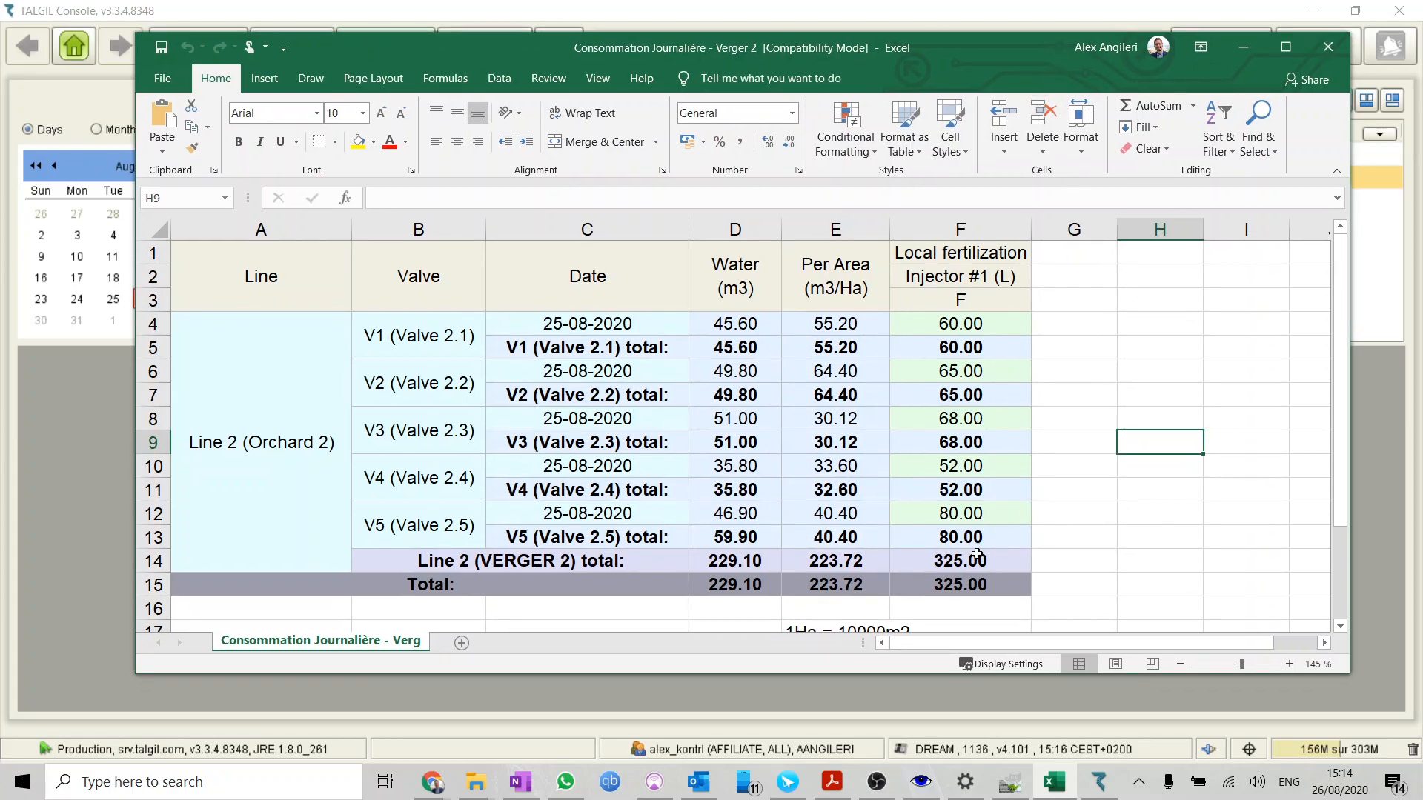
pyautogui.click(428, 340)
pyautogui.moveTo(428, 340)
pyautogui.mouseDown()
pyautogui.moveTo(415, 523)
pyautogui.moveTo(428, 335)
pyautogui.moveTo(428, 361)
pyautogui.mouseUp()
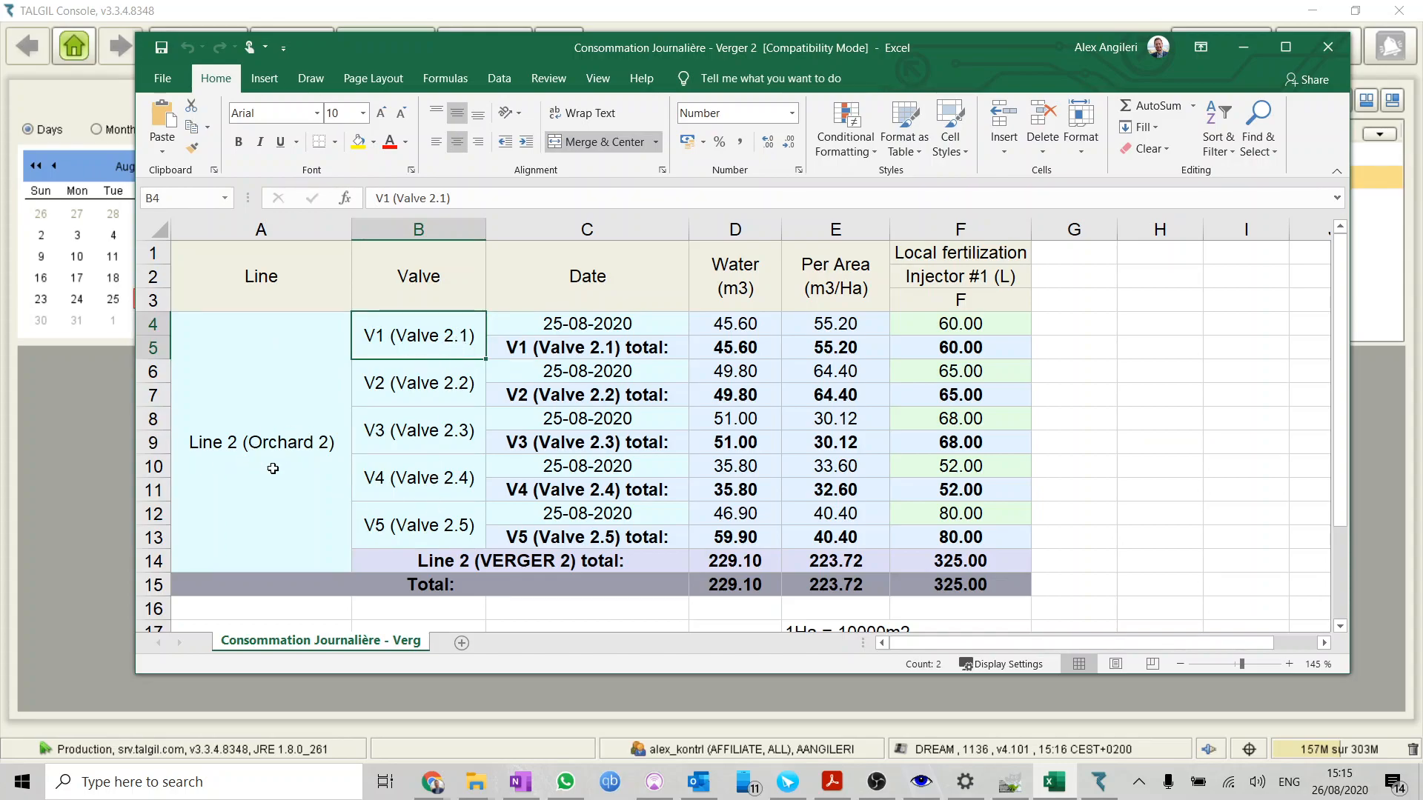
pyautogui.click(598, 323)
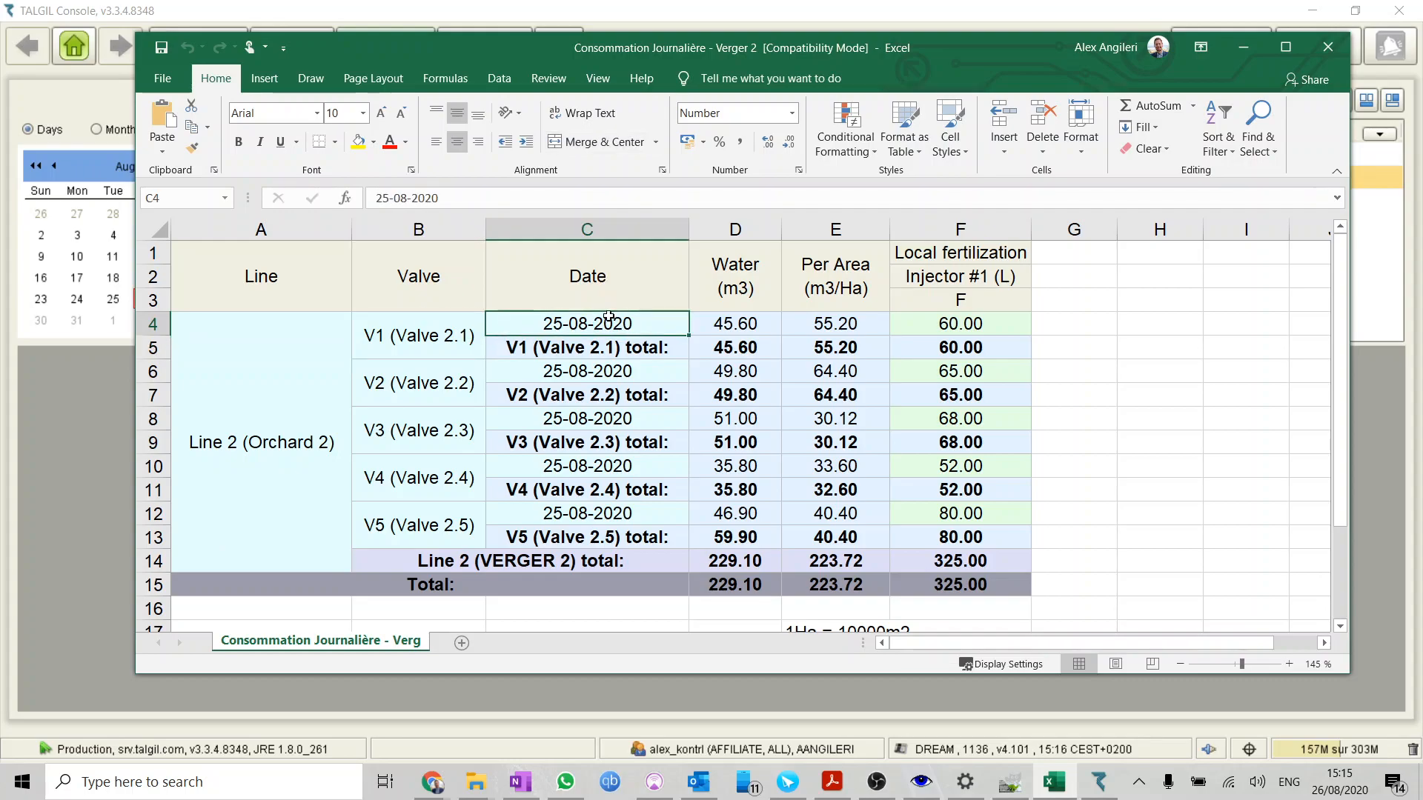
pyautogui.click(609, 370)
pyautogui.click(609, 421)
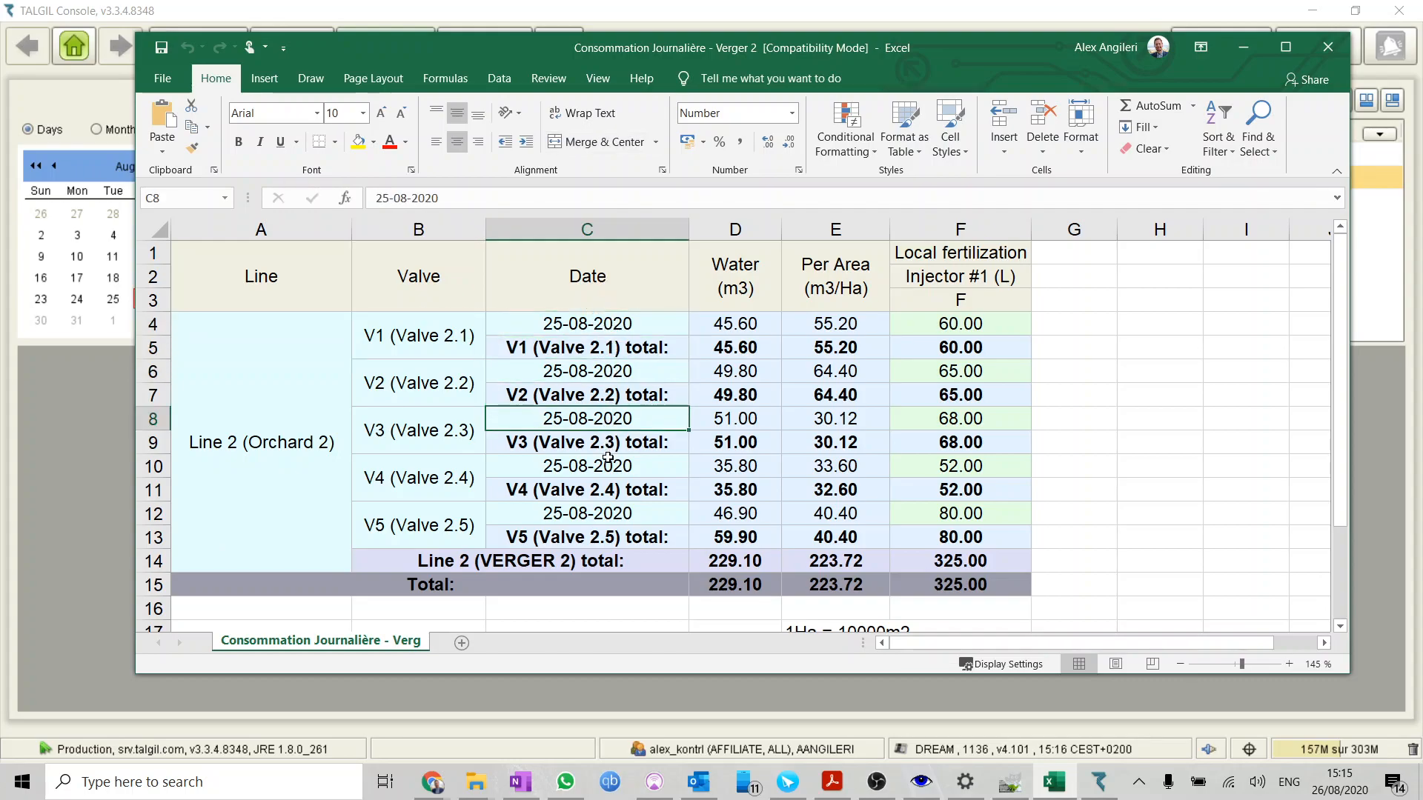
pyautogui.click(608, 465)
pyautogui.click(606, 513)
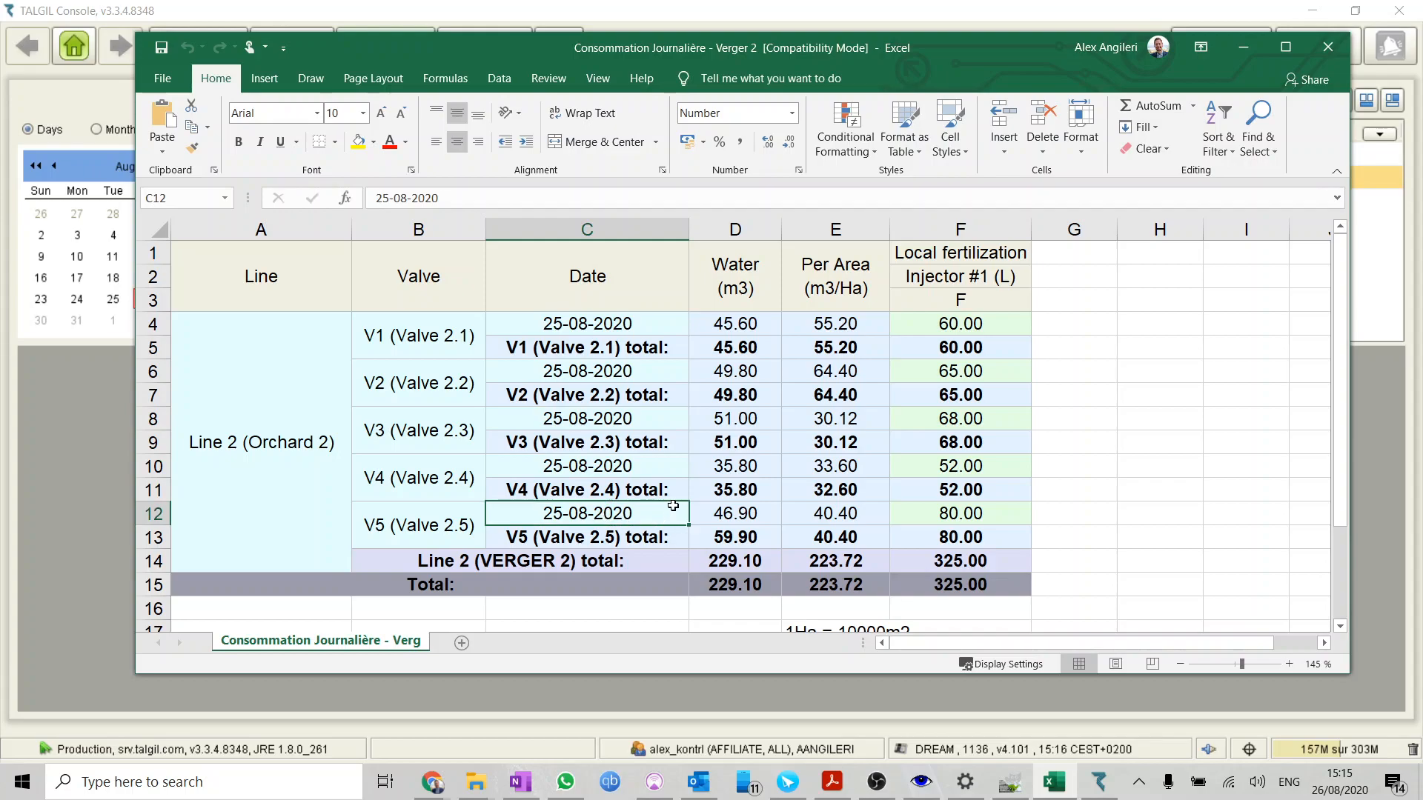
# Examine the water volume of each of the five valves and the Line 2 water total
pyautogui.click(719, 330)
pyautogui.click(731, 371)
pyautogui.click(735, 417)
pyautogui.click(735, 463)
pyautogui.click(736, 505)
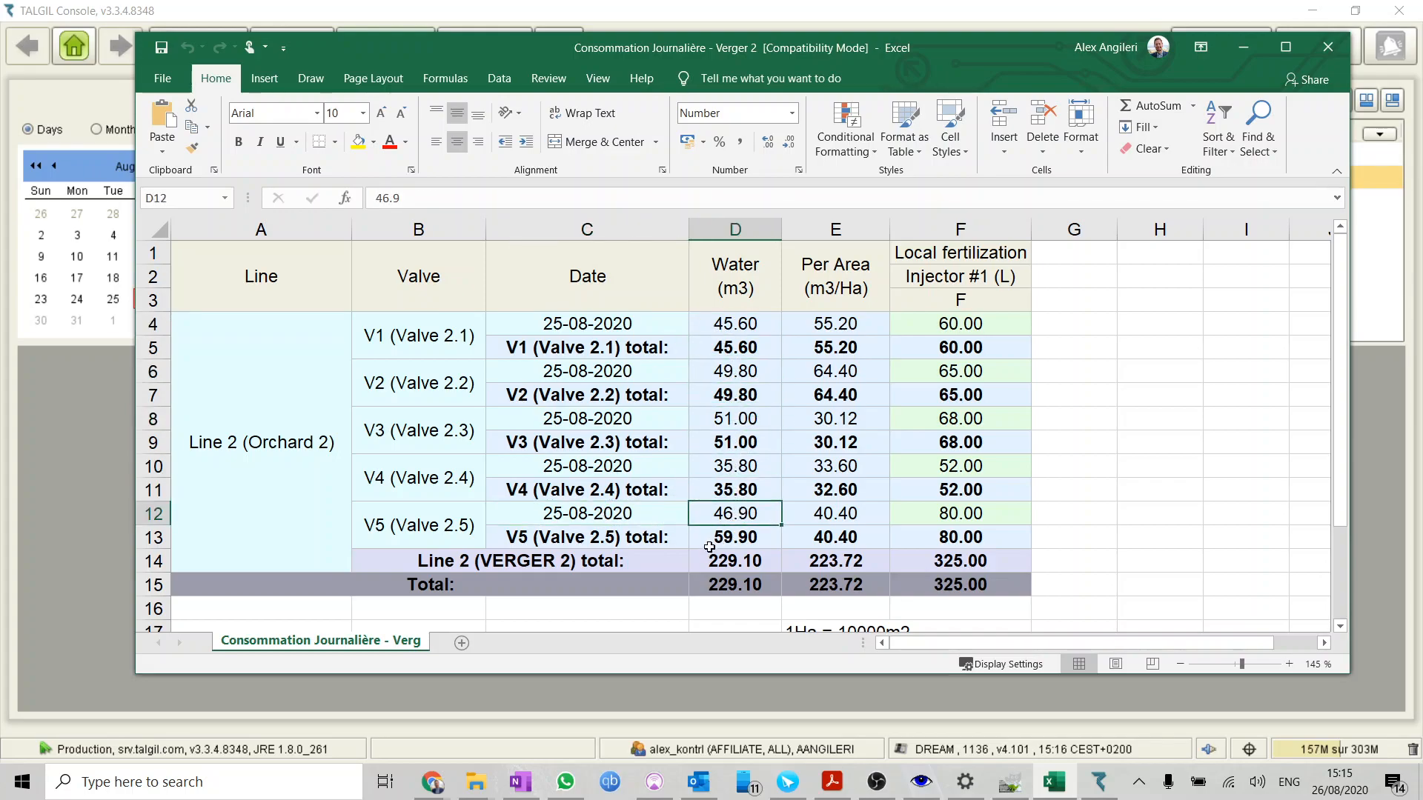
pyautogui.click(743, 569)
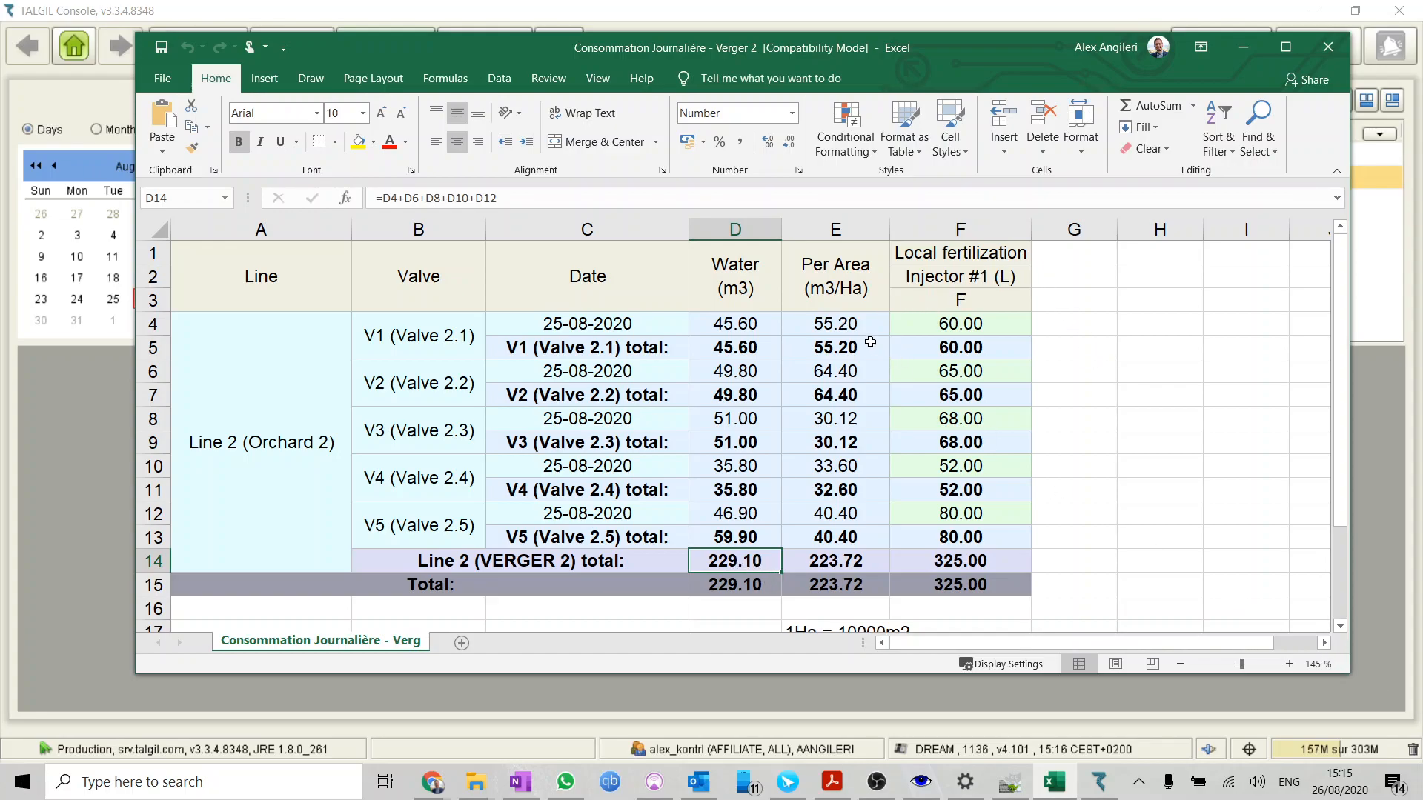
# Examine the per-area water consumption and the m3/Ha to millimetre conversion notes below the table, enlarging the window to show them
pyautogui.click(861, 331)
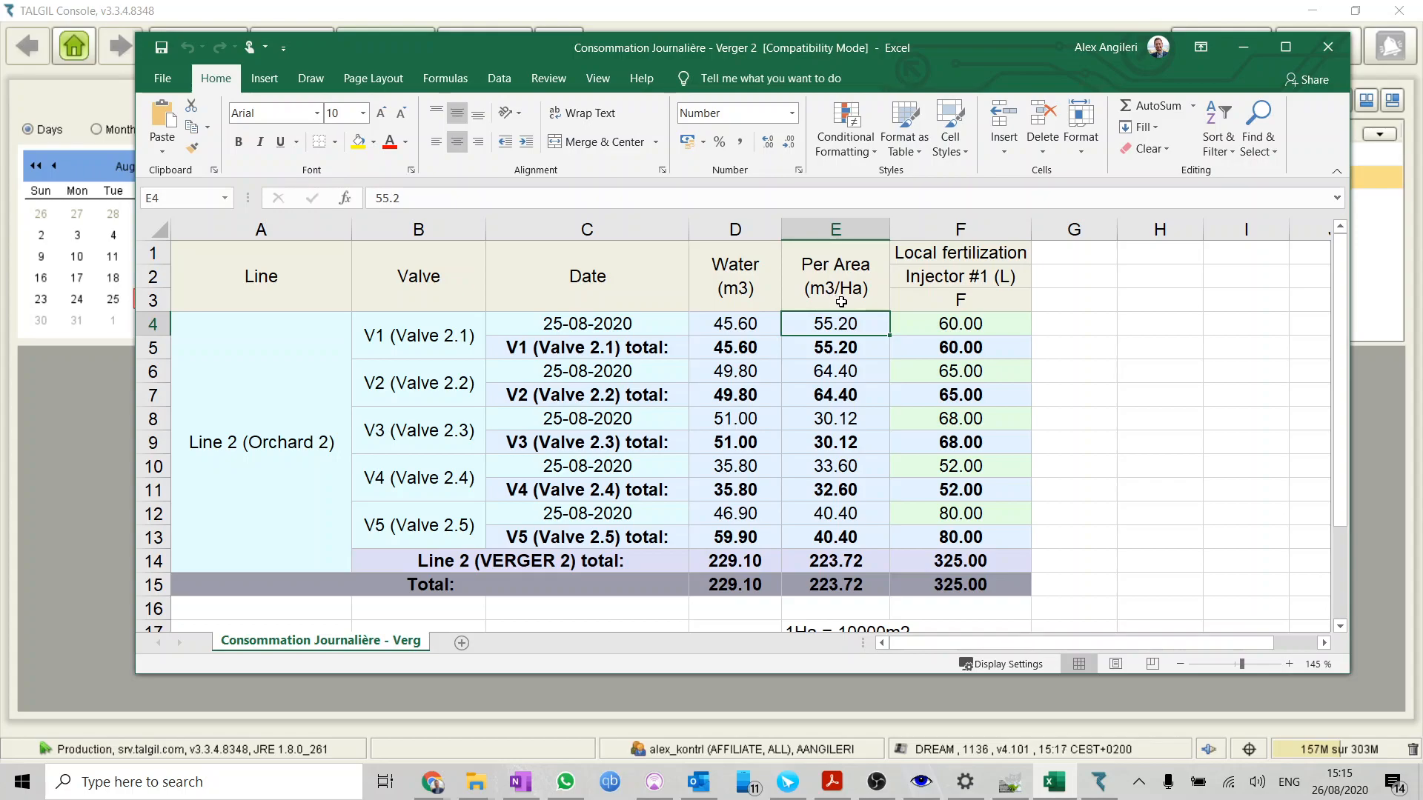
pyautogui.moveTo(1349, 674); pyautogui.dragTo(1358, 761)
pyautogui.click(814, 637)
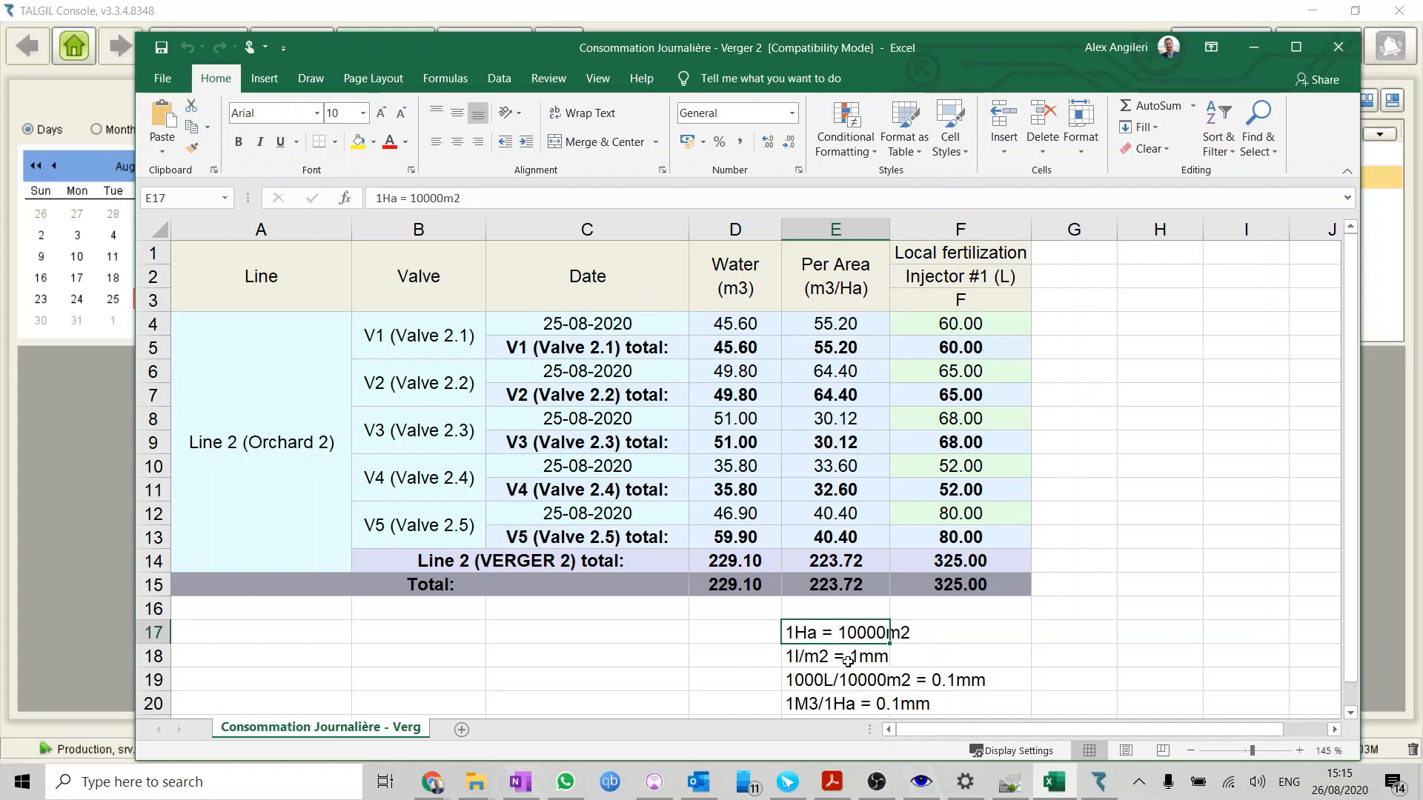
pyautogui.click(792, 682)
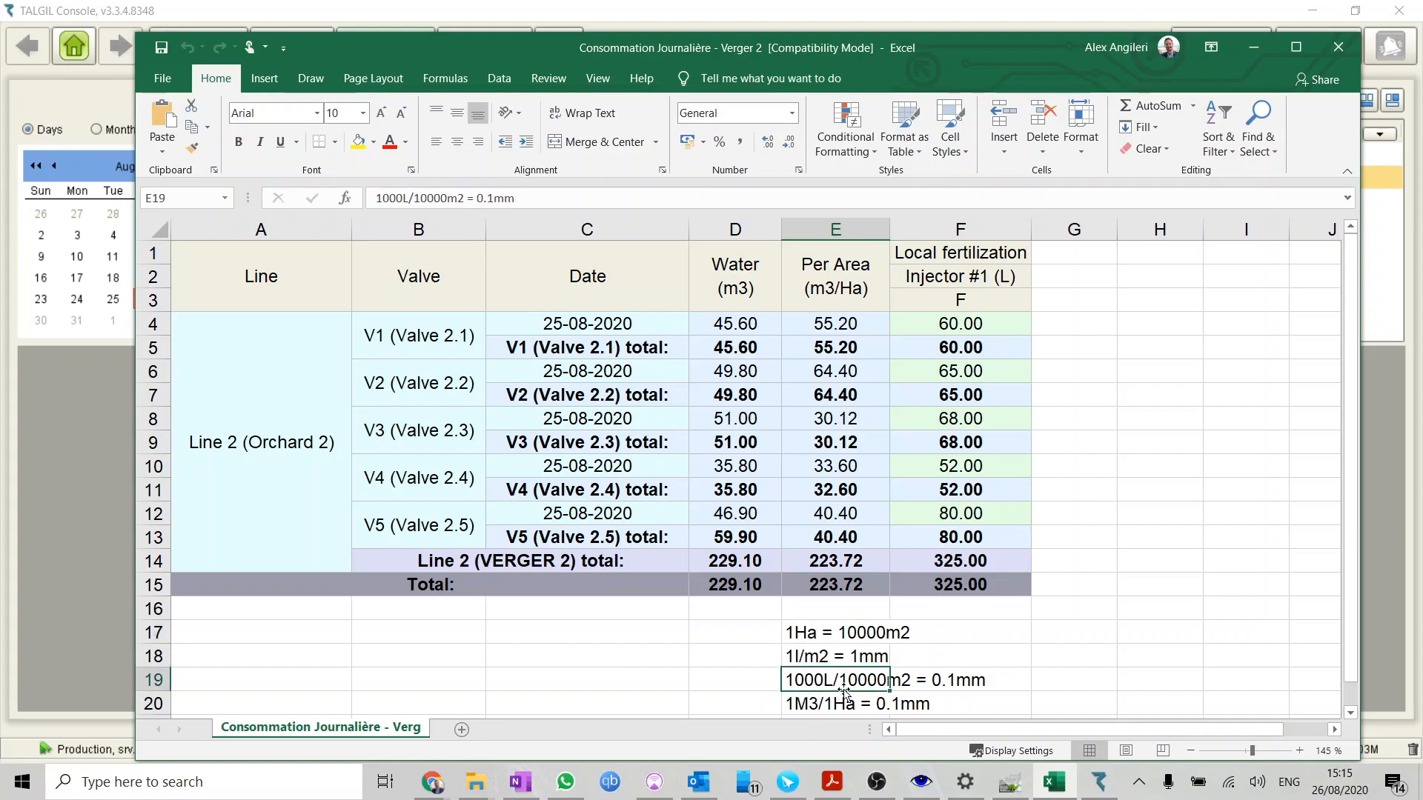
pyautogui.click(958, 680)
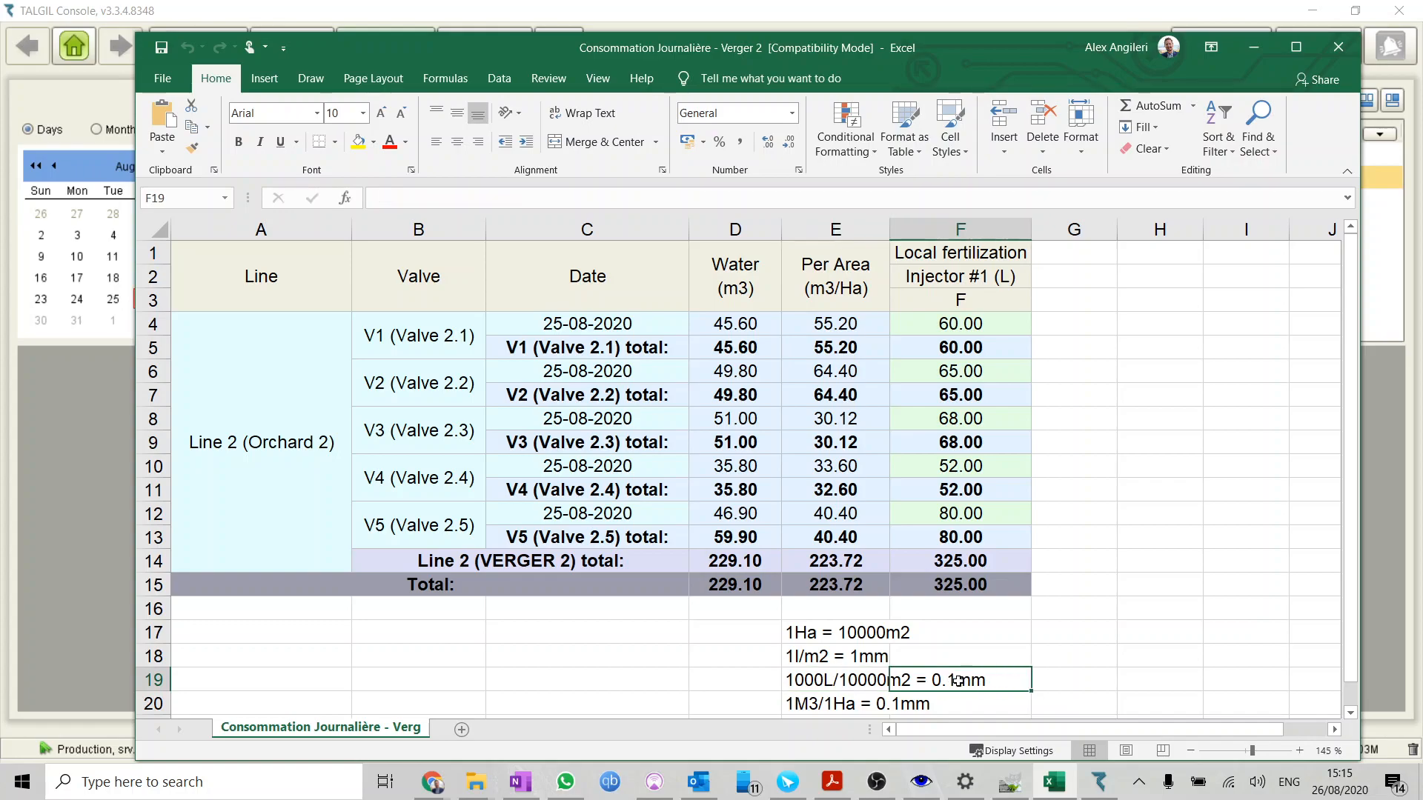
pyautogui.click(813, 705)
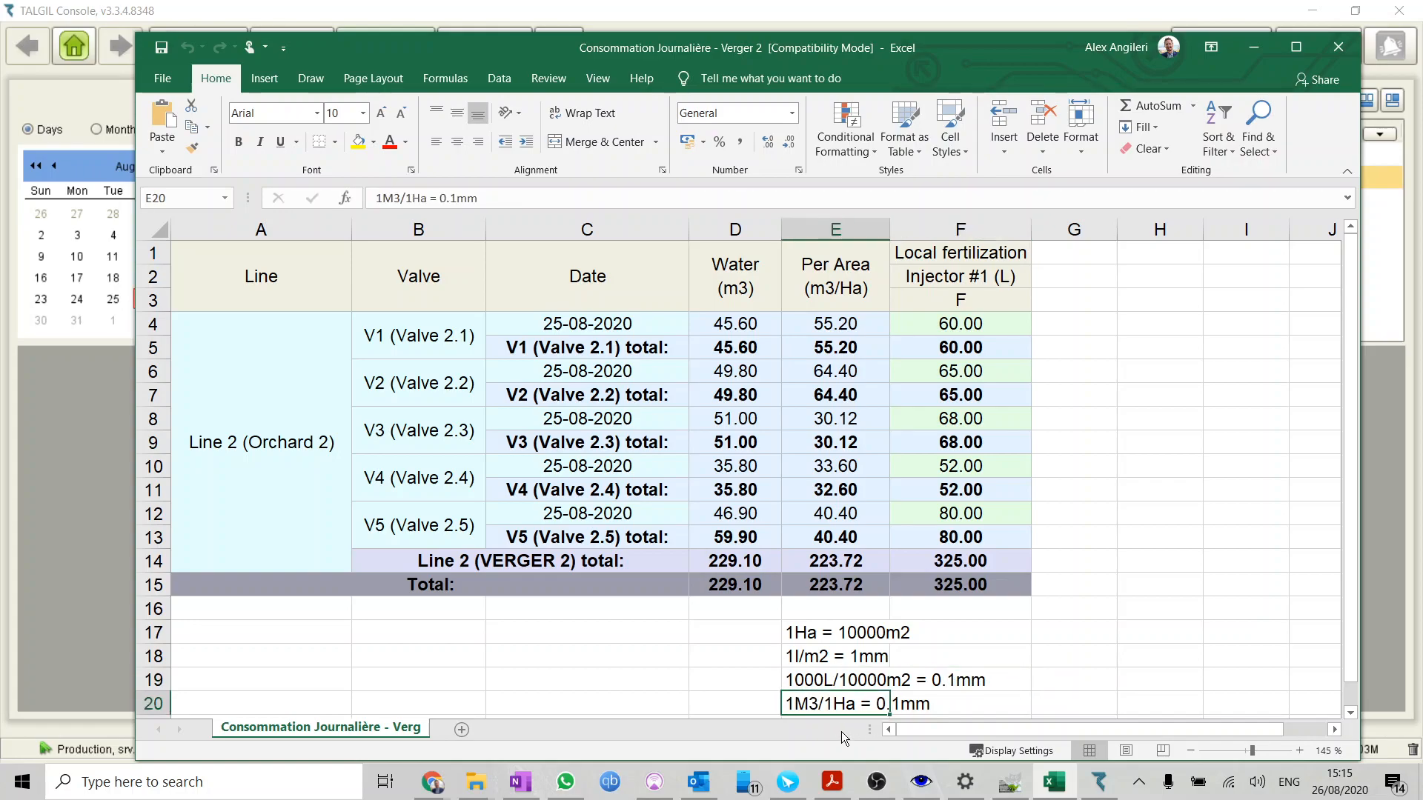
pyautogui.click(898, 706)
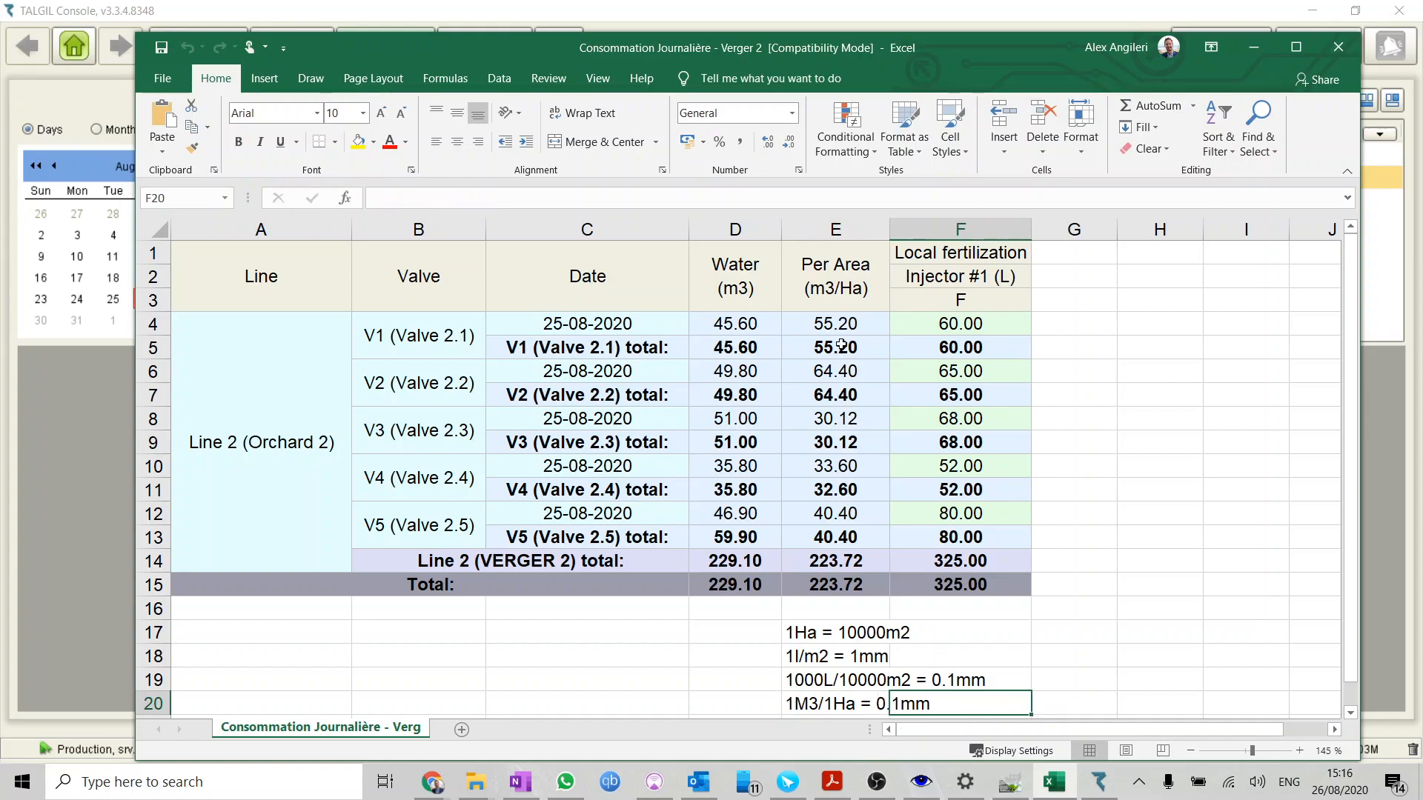
# Examine the daily per-area water consumption (m3/Ha) of each of the five Line 2 valves
pyautogui.click(842, 324)
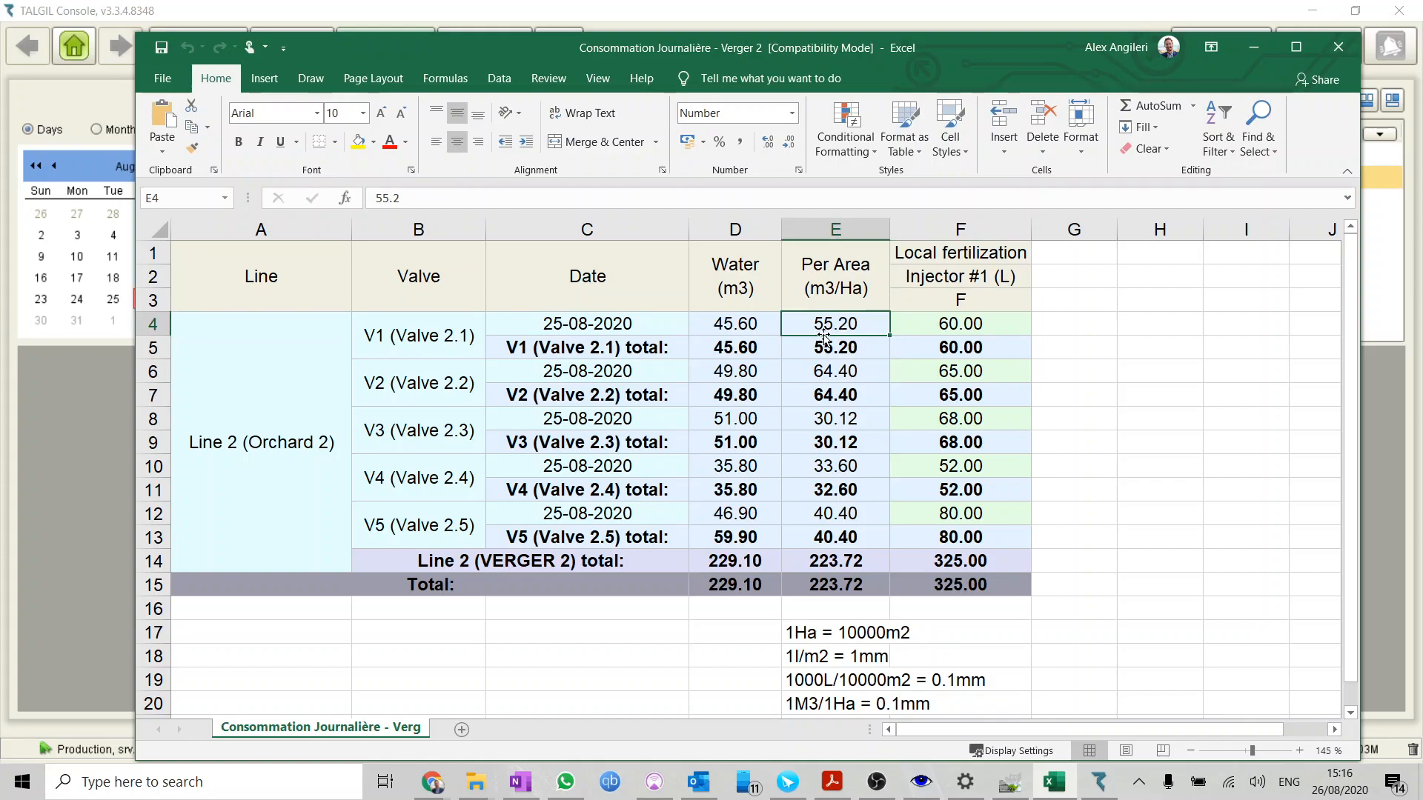
pyautogui.click(834, 372)
pyautogui.click(849, 424)
pyautogui.click(847, 463)
pyautogui.click(844, 519)
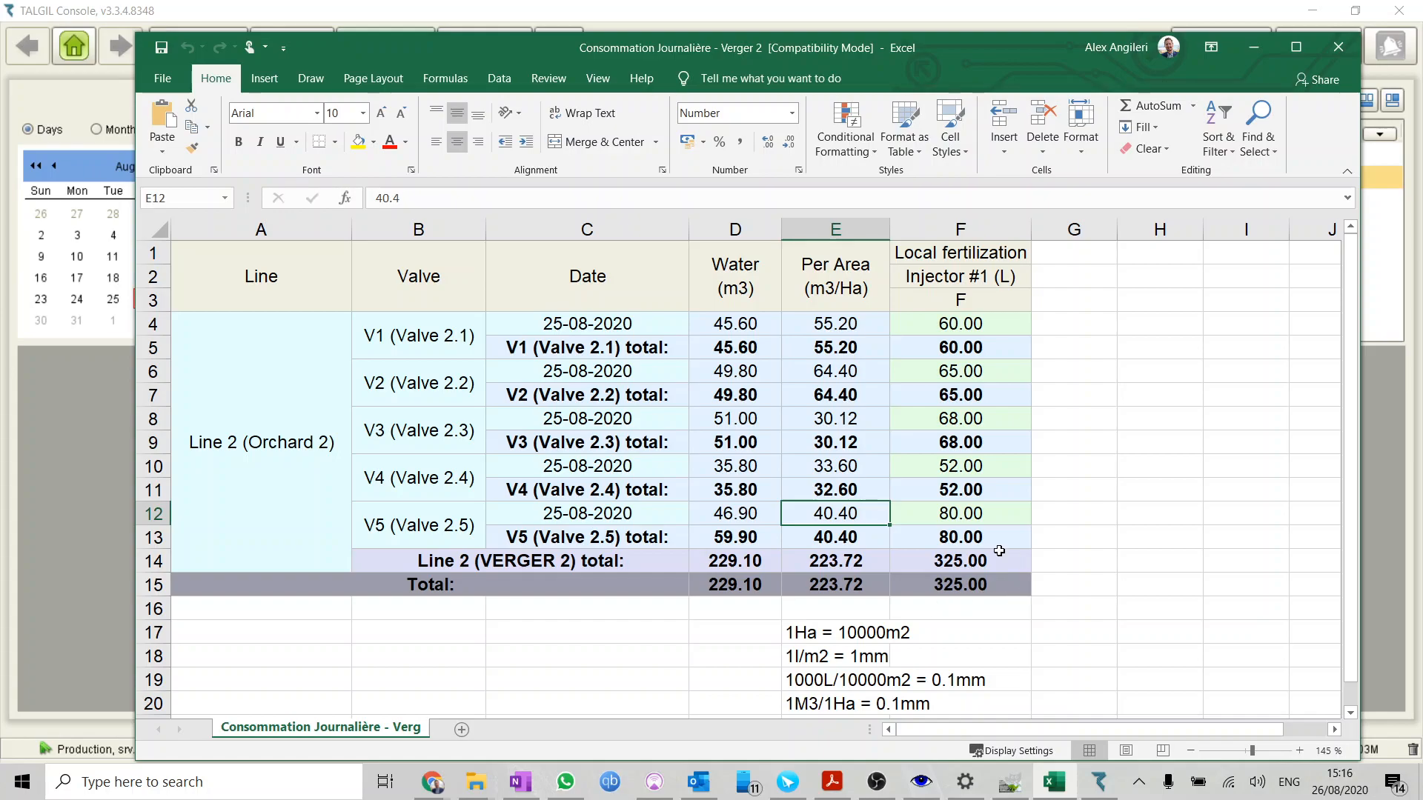
# Examine the Injector #1 local fertilization volume of each of the five valves, comparing Valve 2.1 with its water and per-area figures
pyautogui.click(995, 326)
pyautogui.moveTo(995, 327); pyautogui.dragTo(982, 538)
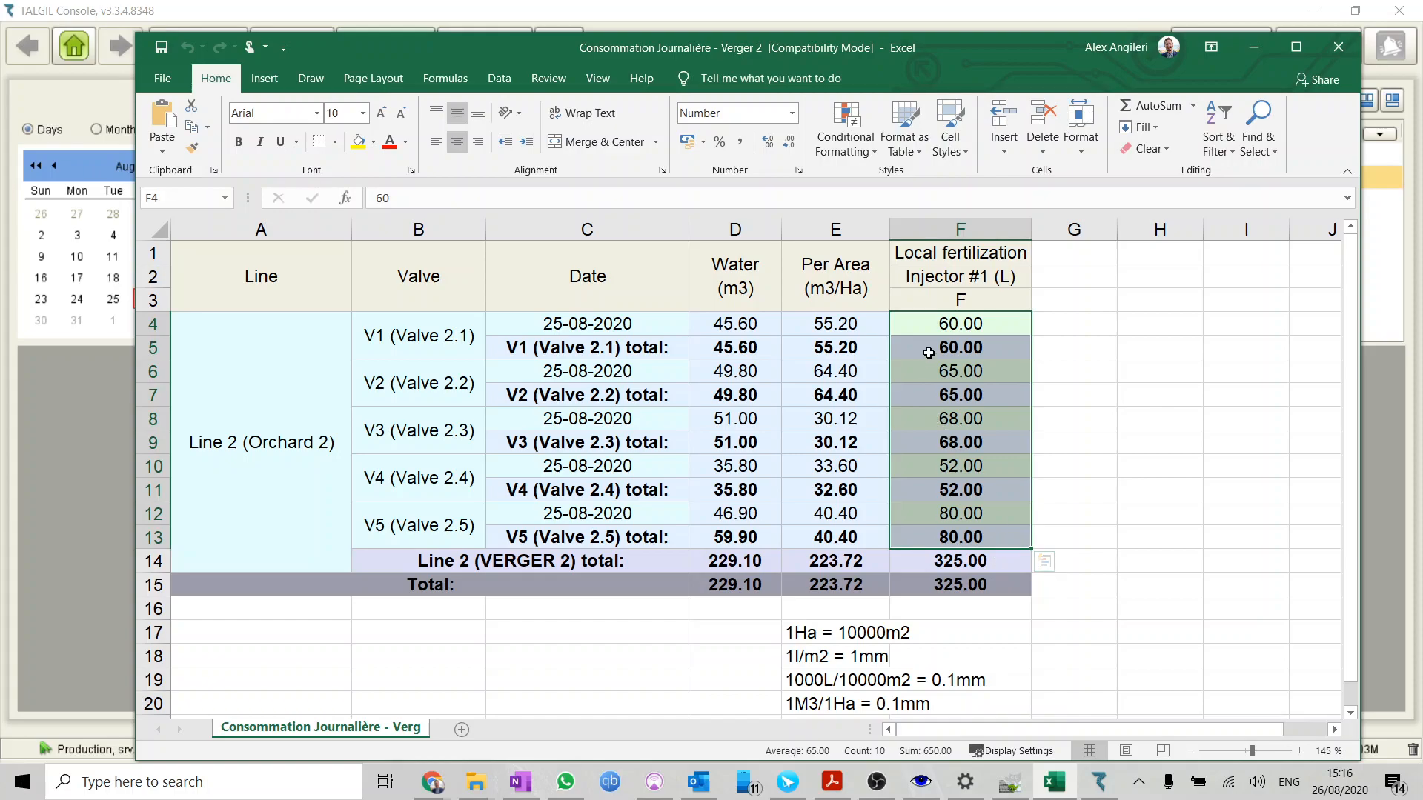
pyautogui.click(966, 326)
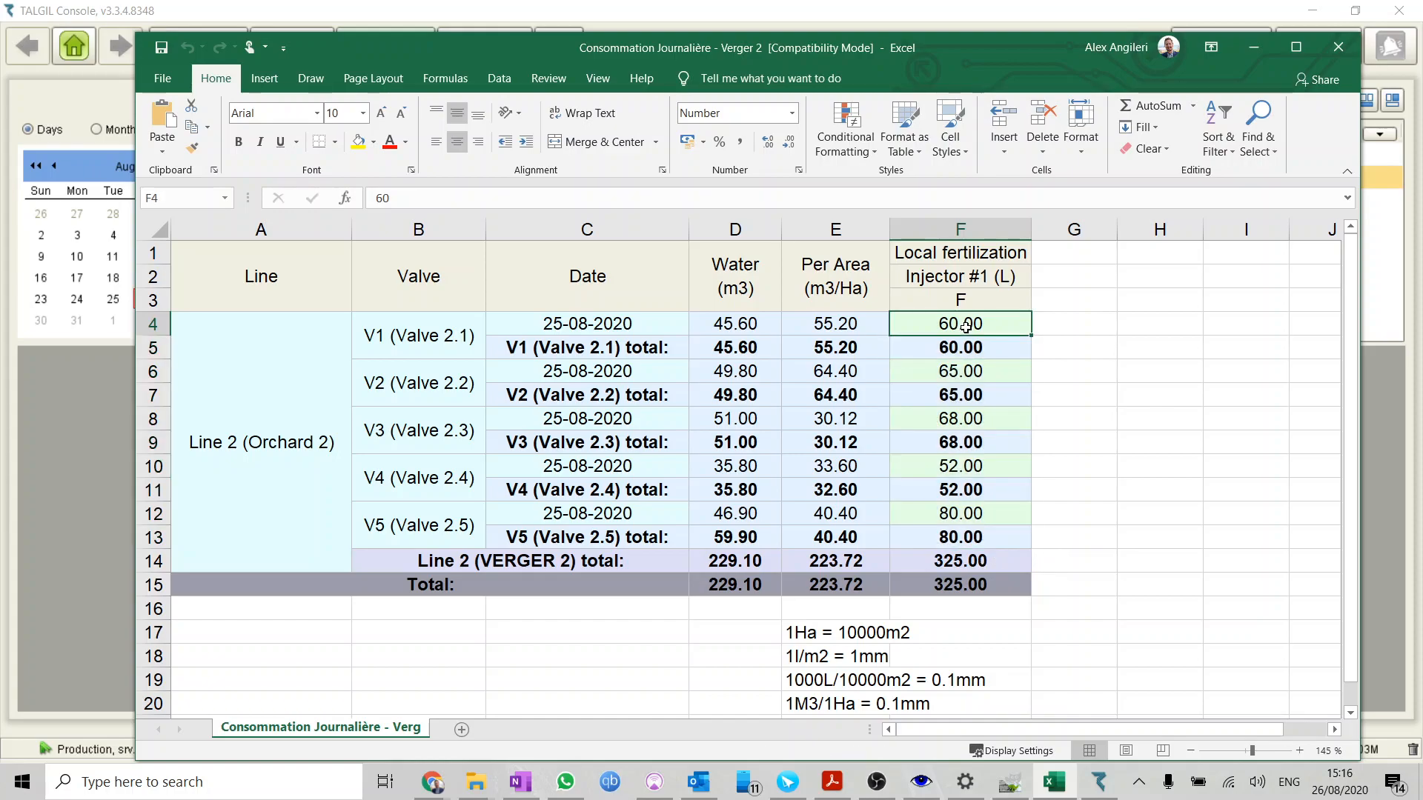
pyautogui.moveTo(756, 324); pyautogui.dragTo(874, 323)
pyautogui.click(931, 324)
pyautogui.click(960, 371)
pyautogui.click(965, 419)
pyautogui.click(962, 469)
pyautogui.click(961, 513)
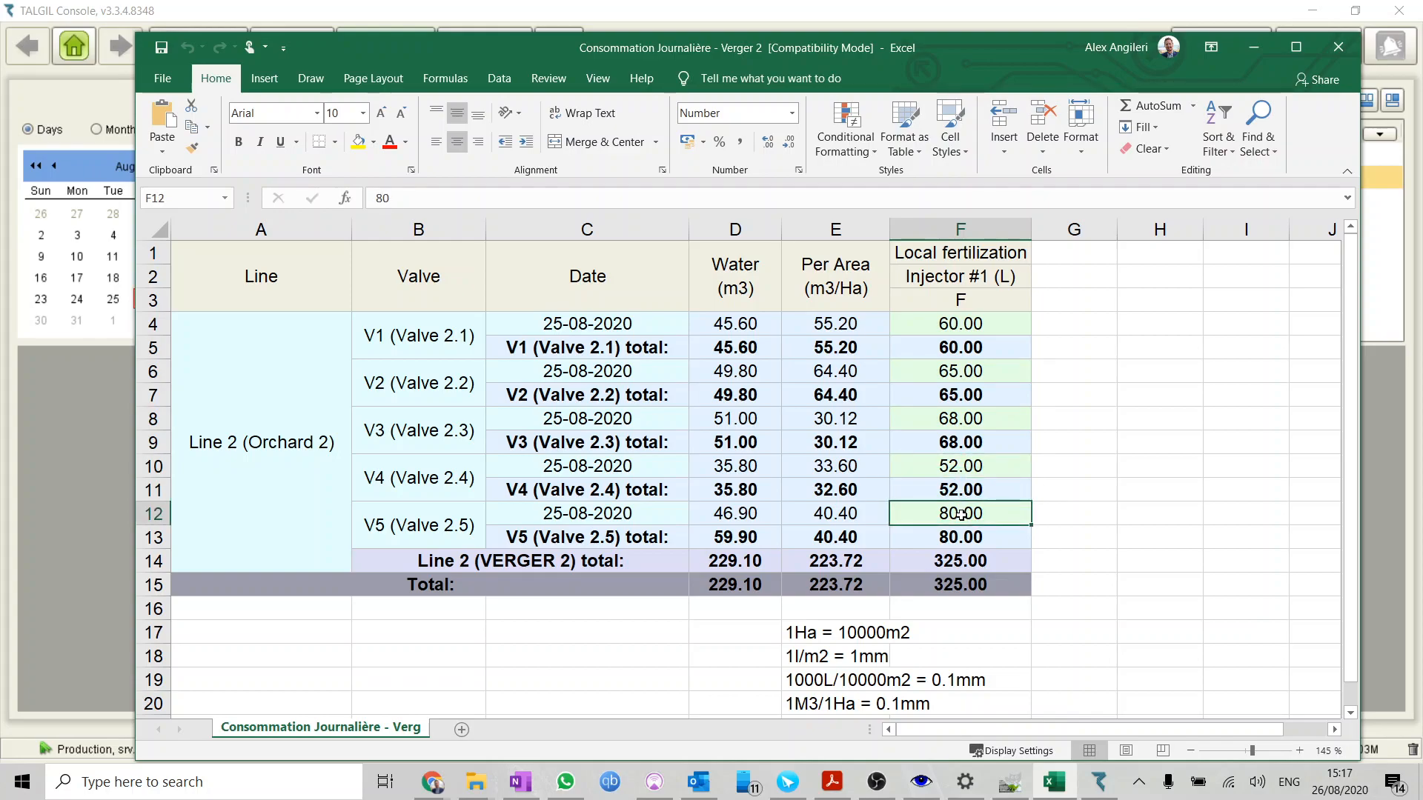
pyautogui.click(970, 320)
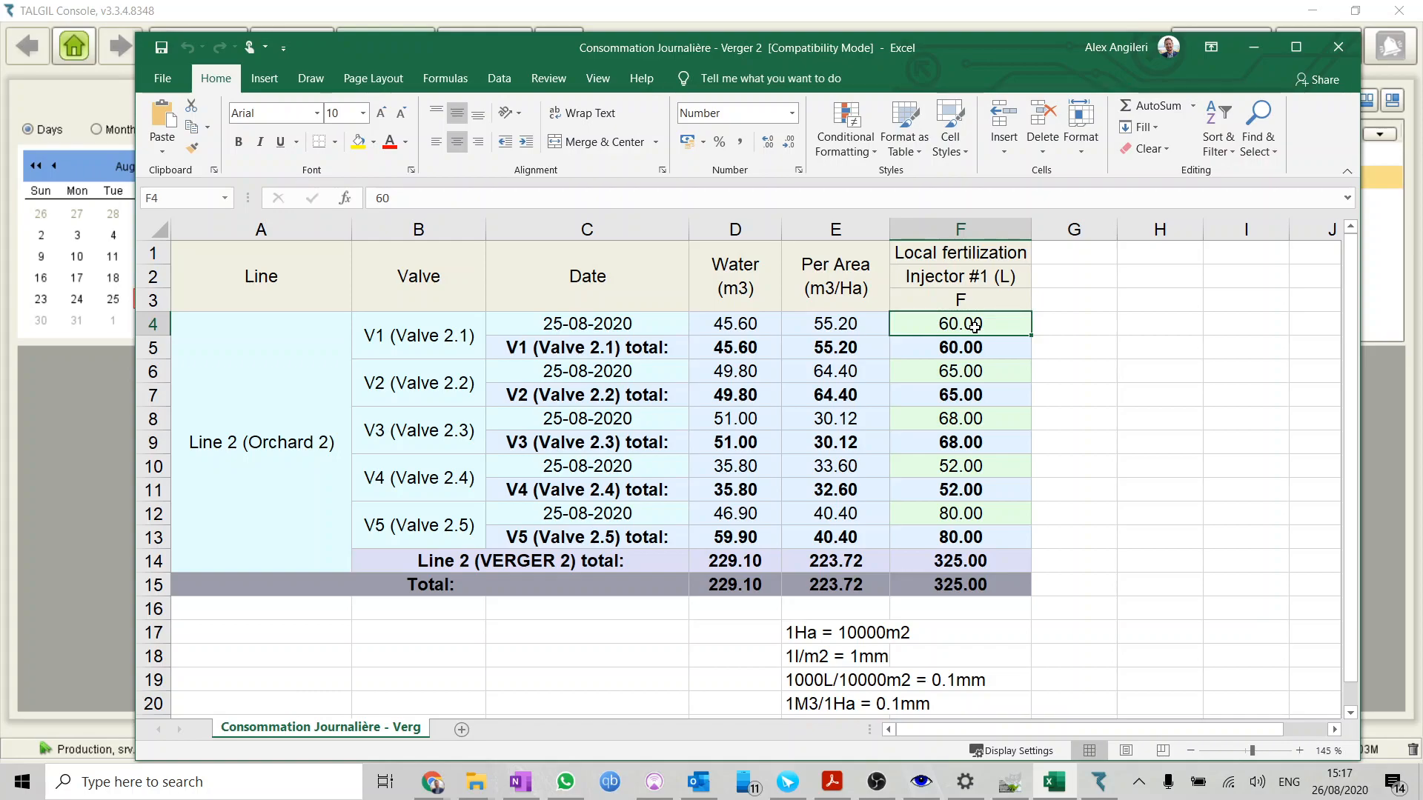
pyautogui.click(976, 420)
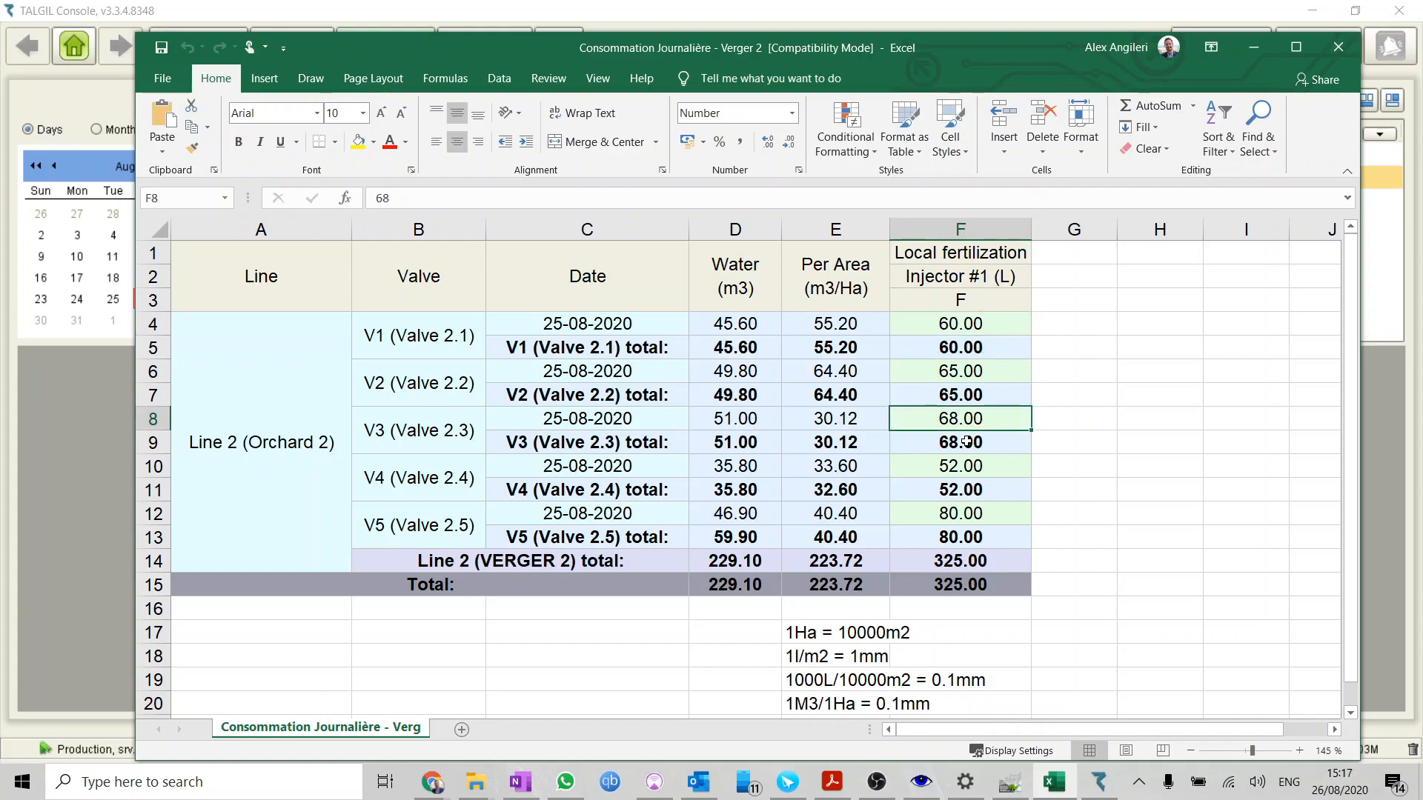